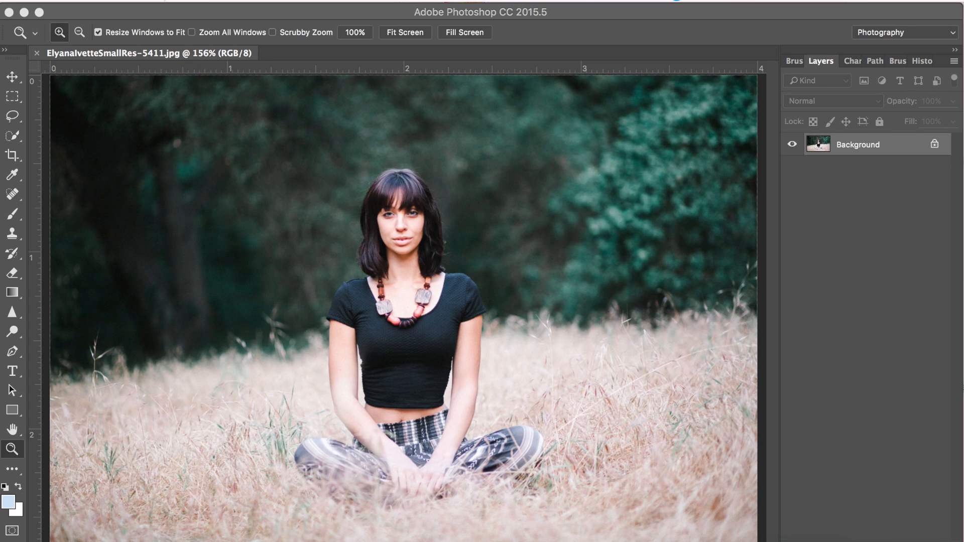
# Photomerge photos 5411 to 5420 with Auto layout, Blend Images Together and Content Aware Fill Transparent Areas, and compare the panorama with the original.
pyautogui.click(139, 1)
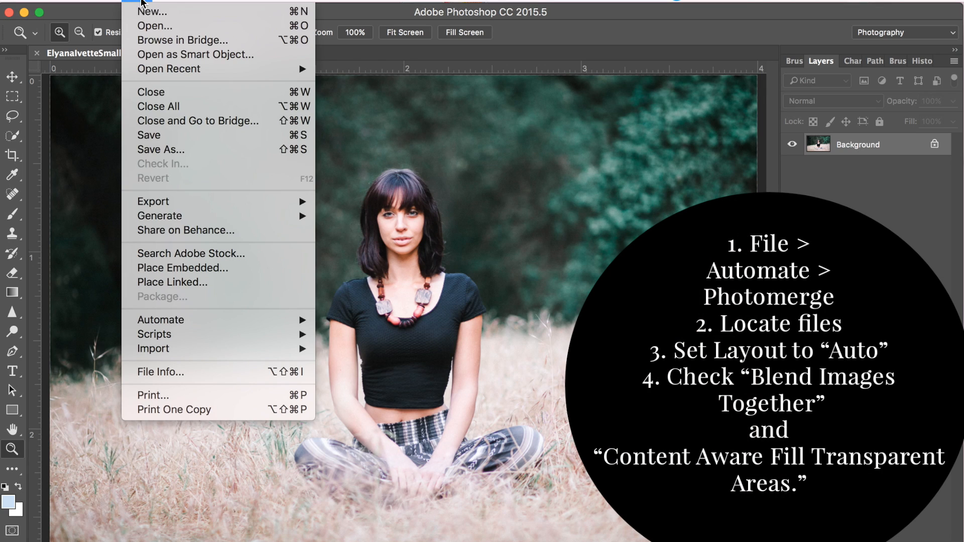
pyautogui.moveTo(147, 321)
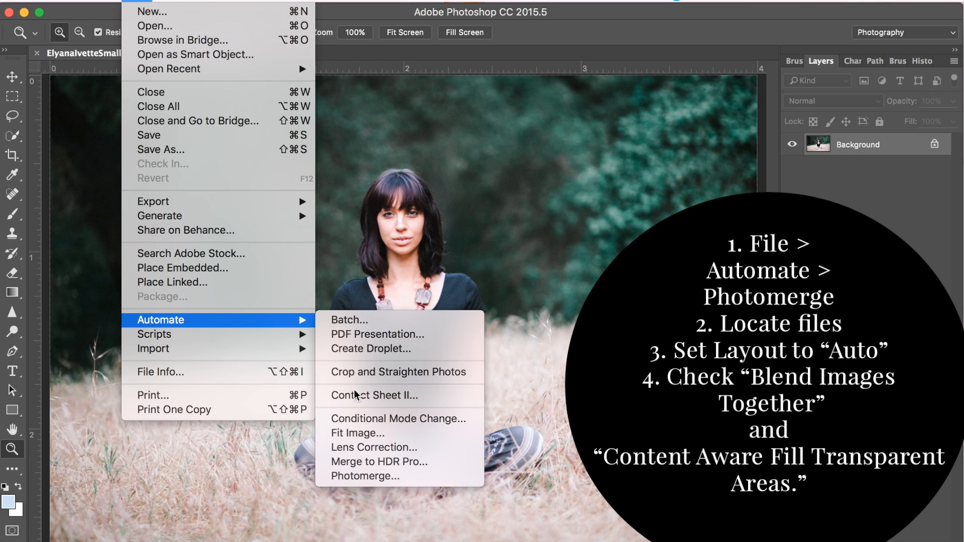
pyautogui.click(354, 476)
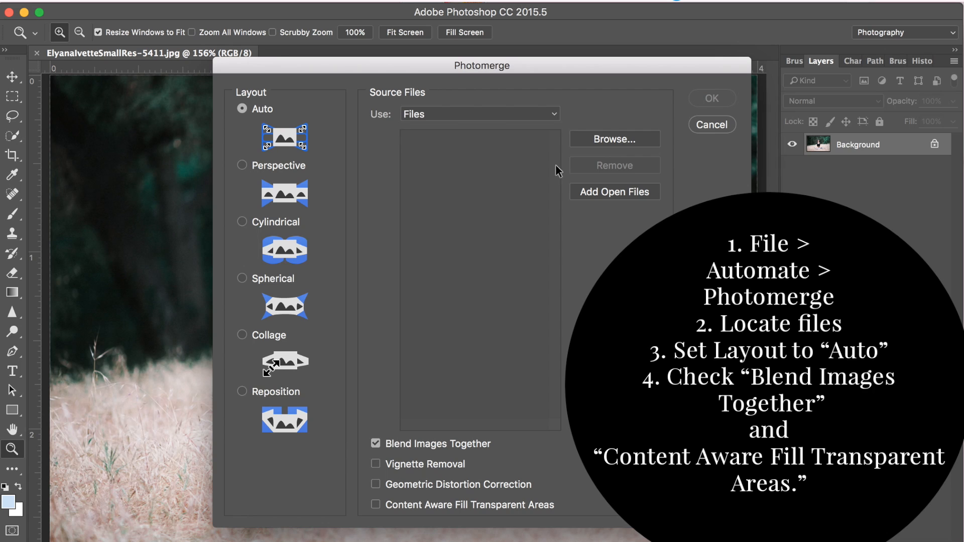
pyautogui.click(604, 137)
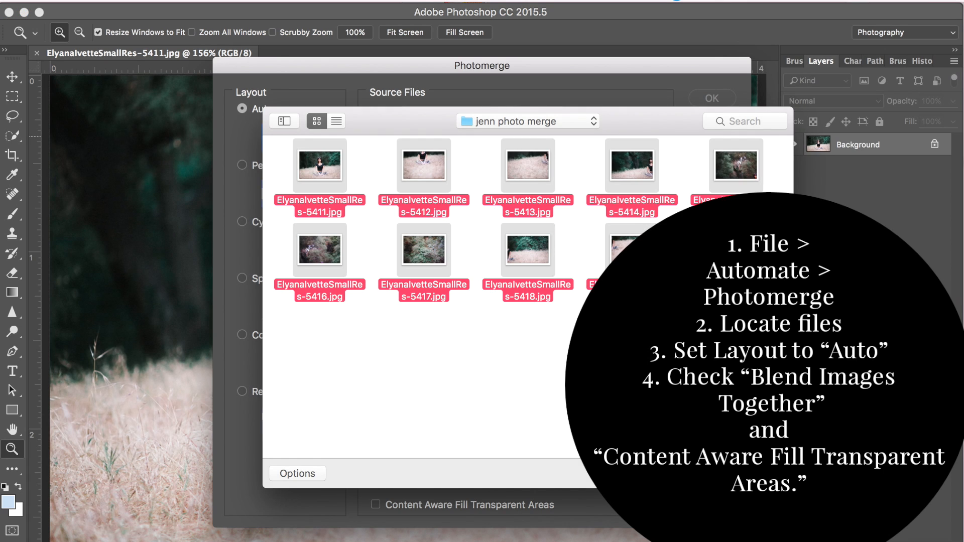
pyautogui.press('Return')
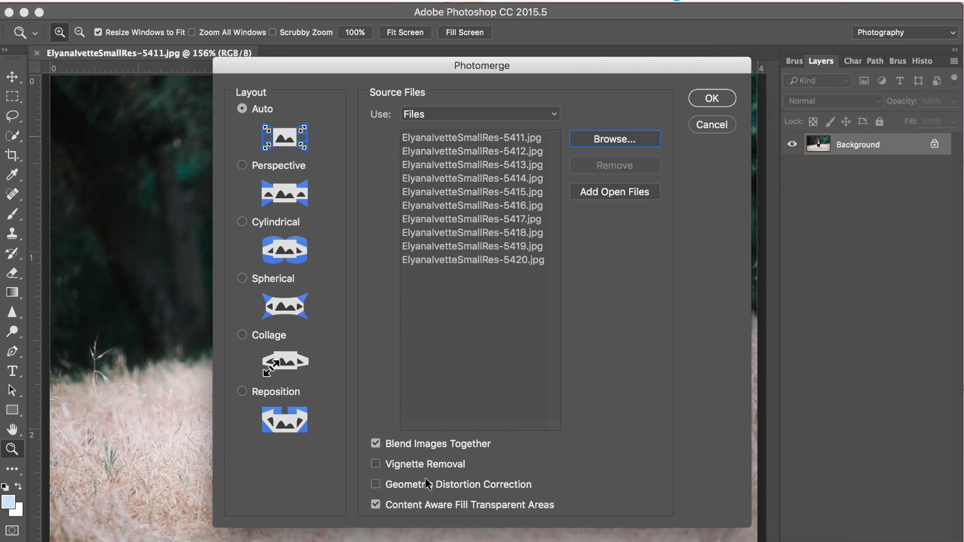
pyautogui.press('Return')
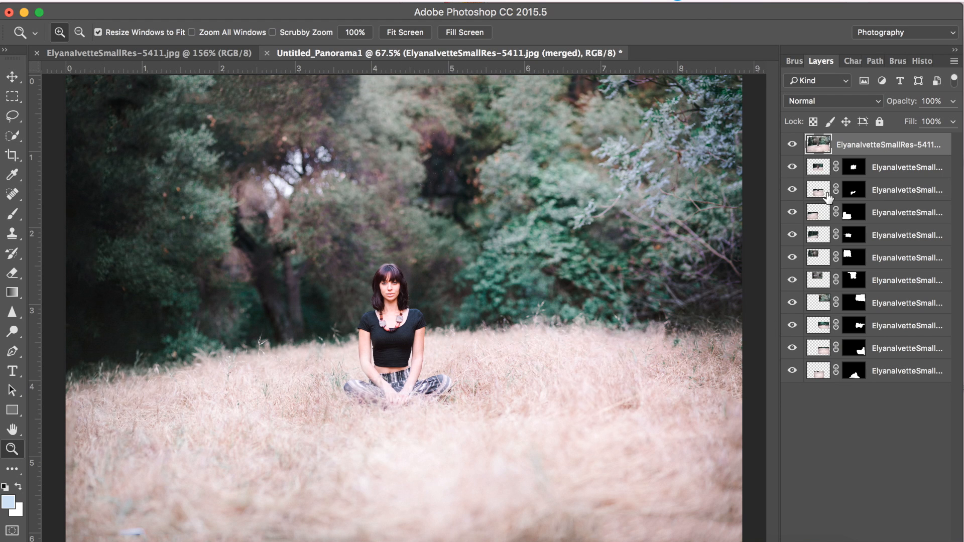
pyautogui.click(149, 52)
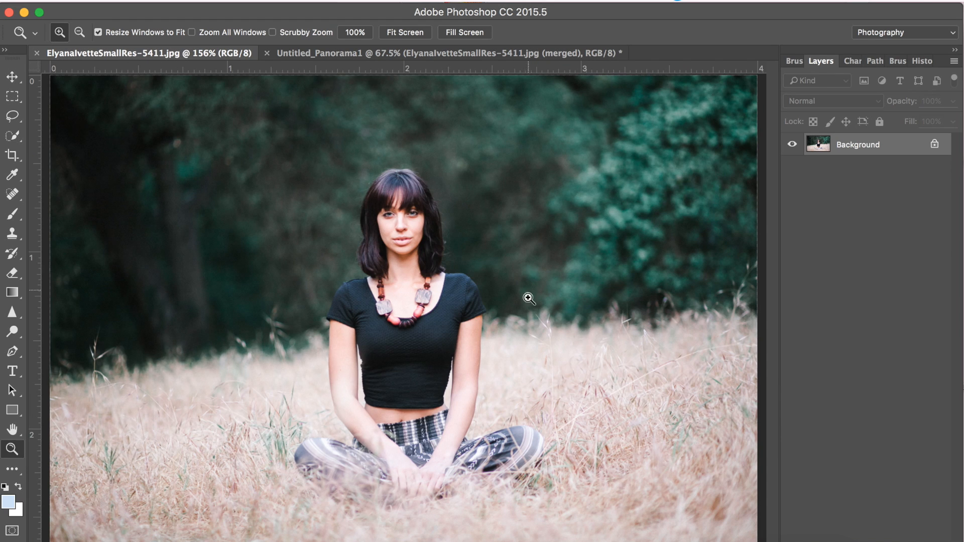
pyautogui.click(396, 54)
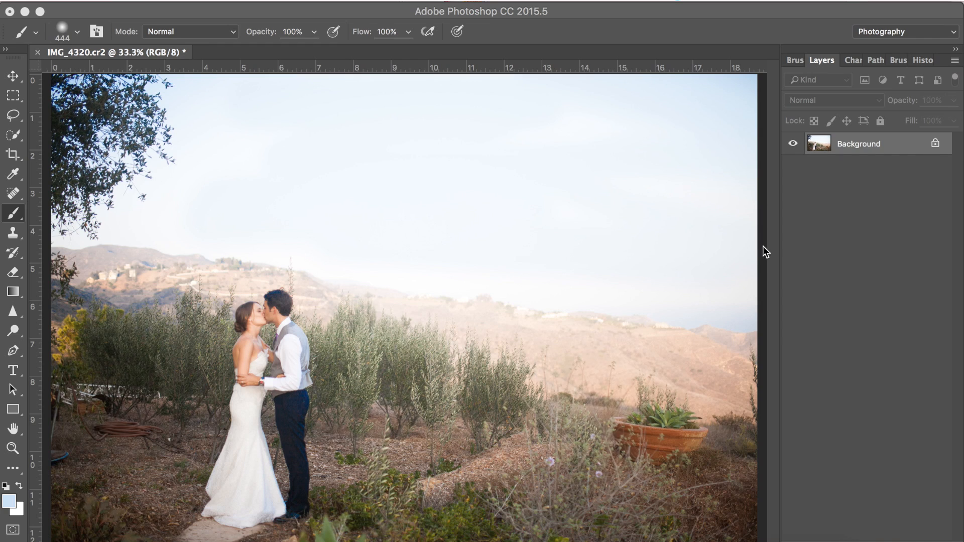
# Add a Hue/Saturation adjustment layer to the wedding photo and set the Blues to saturation -100 and lightness +80.
pyautogui.click(879, 285)
pyautogui.click(876, 538)
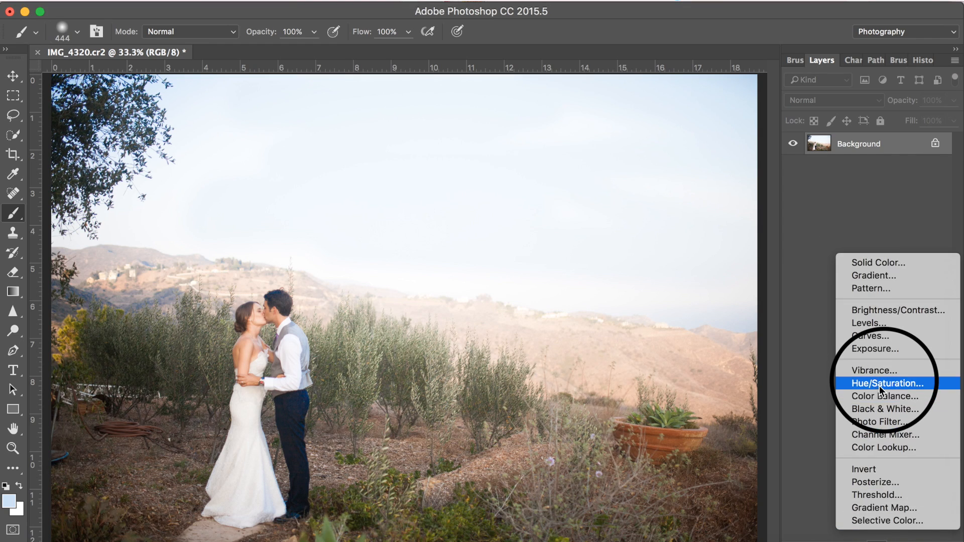
pyautogui.click(879, 385)
pyautogui.click(647, 161)
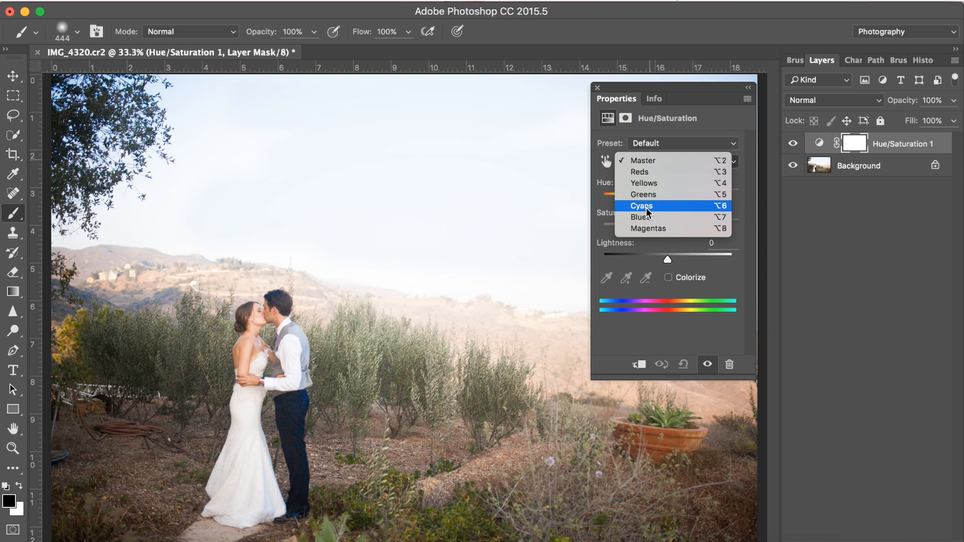
pyautogui.click(640, 219)
pyautogui.moveTo(668, 229); pyautogui.dragTo(602, 230)
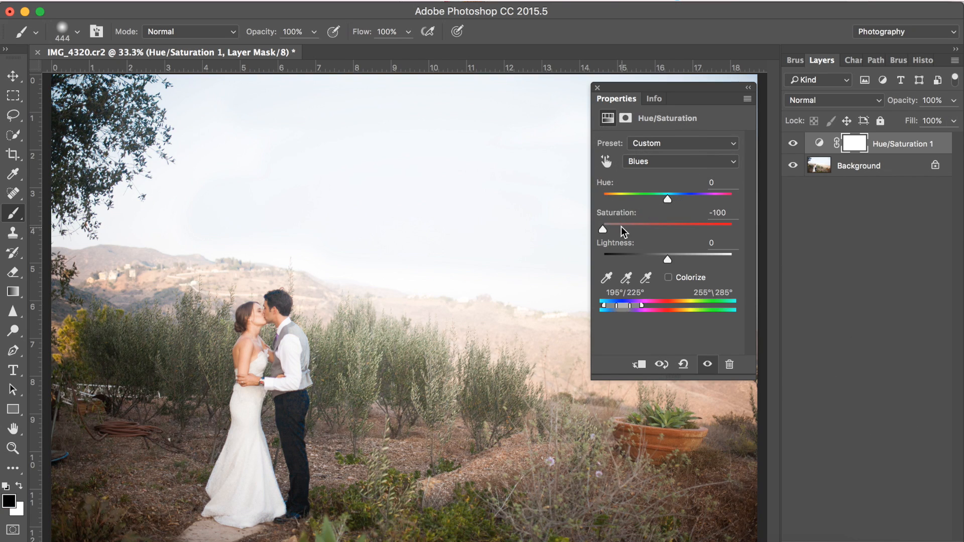
pyautogui.moveTo(666, 260); pyautogui.dragTo(720, 261)
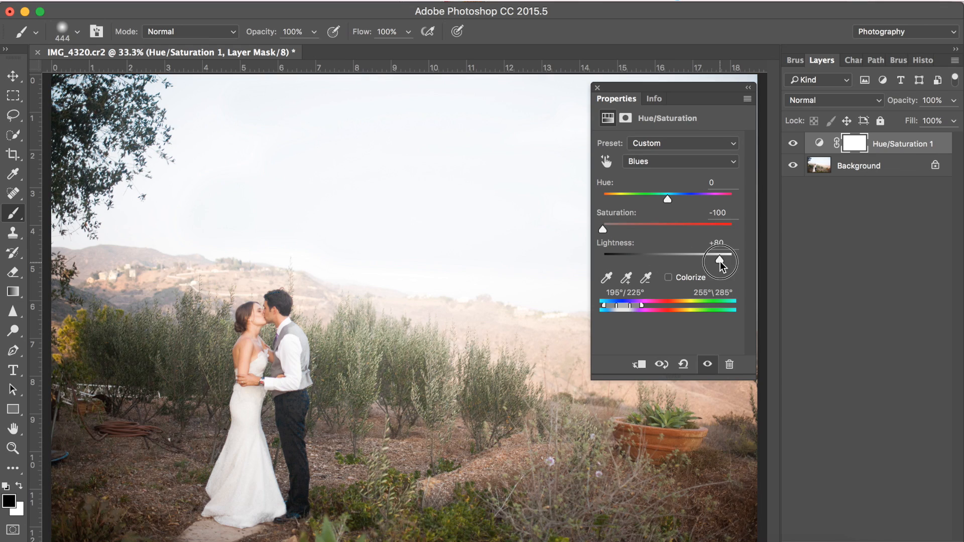
# Set the Cyans to saturation -73 and lightness +100, and compare the photo with and without the adjustment.
pyautogui.click(648, 161)
pyautogui.click(647, 148)
pyautogui.moveTo(668, 229); pyautogui.dragTo(618, 228)
pyautogui.moveTo(668, 258); pyautogui.dragTo(736, 260)
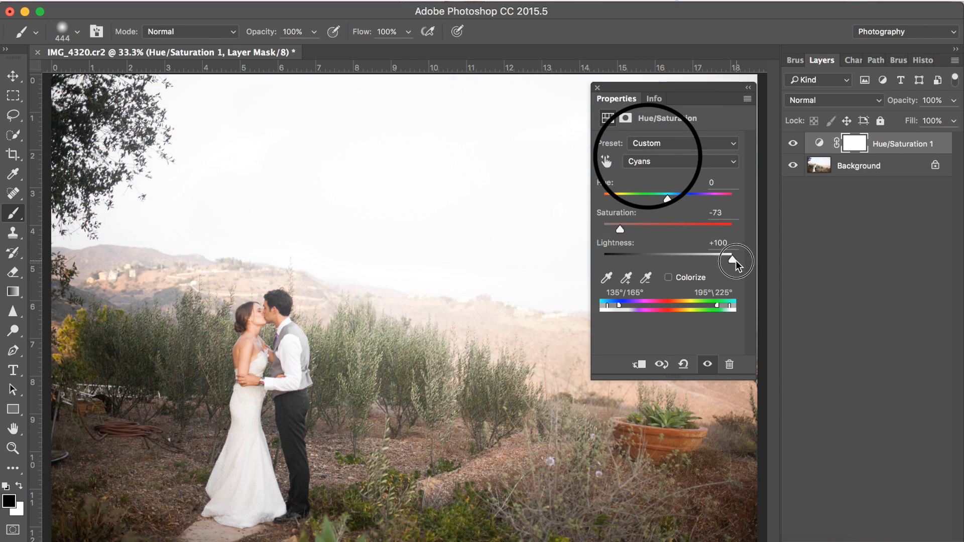
pyautogui.click(597, 88)
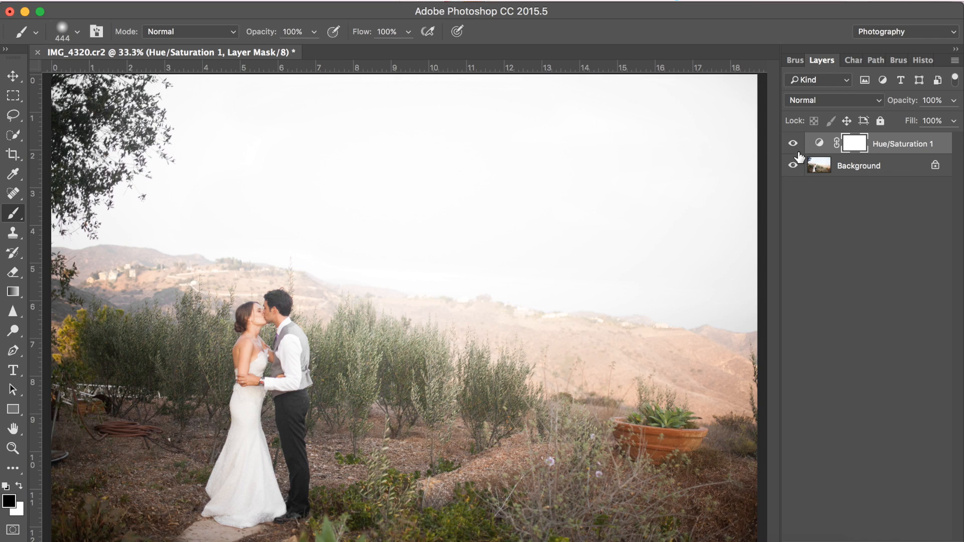
pyautogui.click(793, 144)
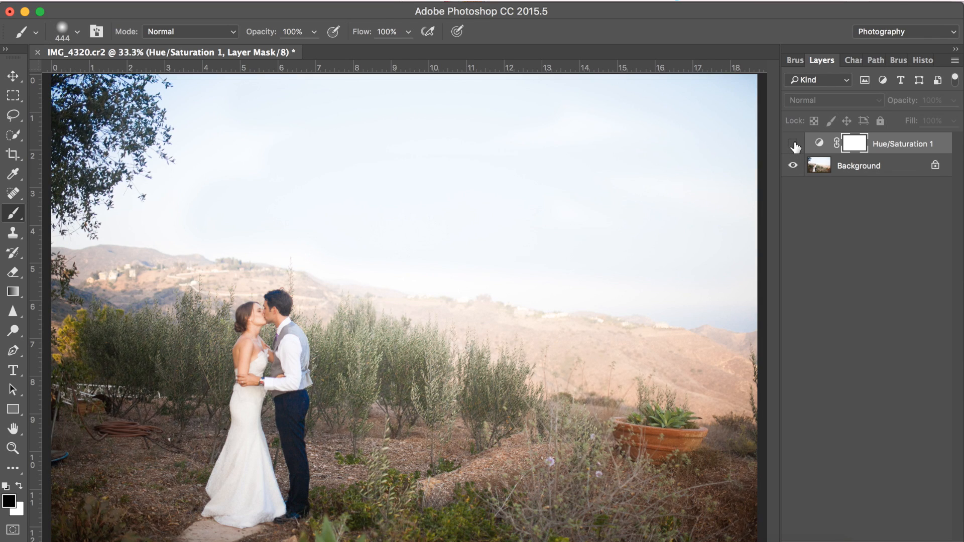
pyautogui.click(795, 144)
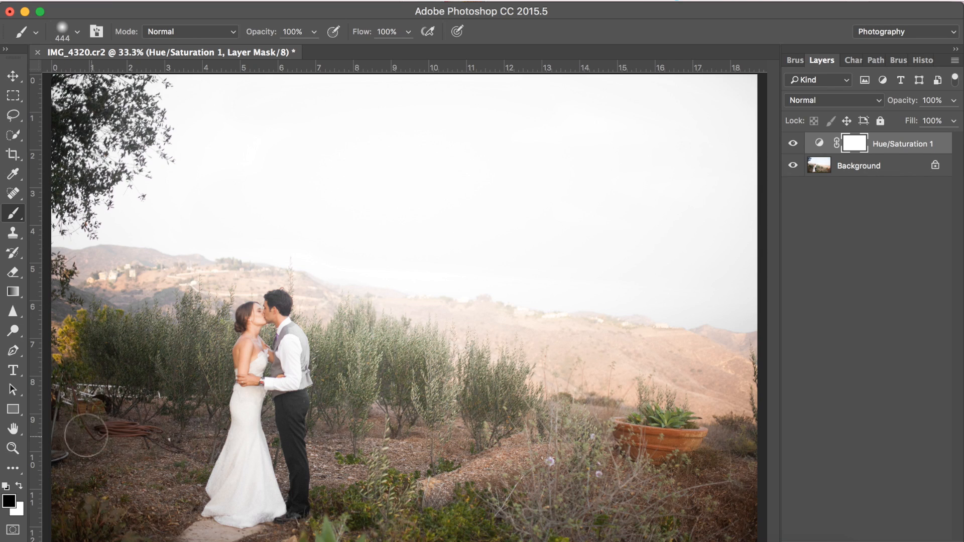
# Paint black over the couple on the Hue/Saturation layer mask to exclude them from the adjustment.
pyautogui.click(19, 486)
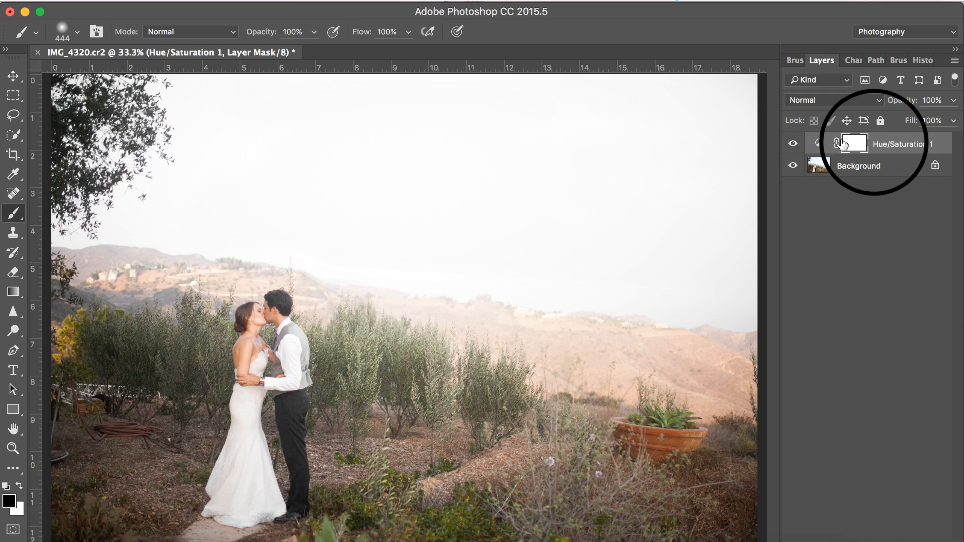
pyautogui.moveTo(298, 455)
pyautogui.mouseDown()
pyautogui.moveTo(279, 352)
pyautogui.moveTo(295, 392)
pyautogui.moveTo(256, 317)
pyautogui.moveTo(245, 437)
pyautogui.moveTo(251, 508)
pyautogui.moveTo(284, 409)
pyautogui.moveTo(263, 301)
pyautogui.mouseUp()
# Add a Selective Color adjustment layer with Black at -100% for the Whites, and compare the photo with and without the edits.
pyautogui.click(882, 536)
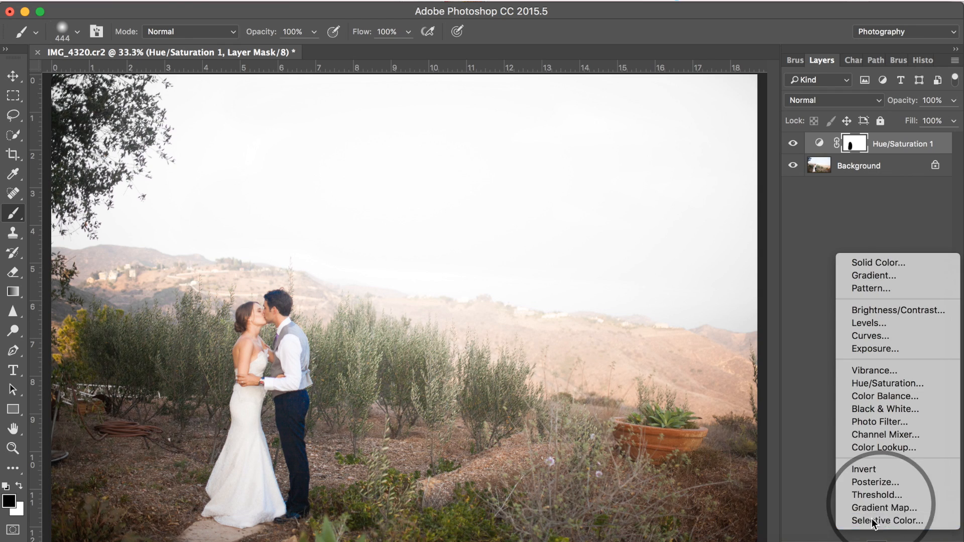
pyautogui.click(874, 521)
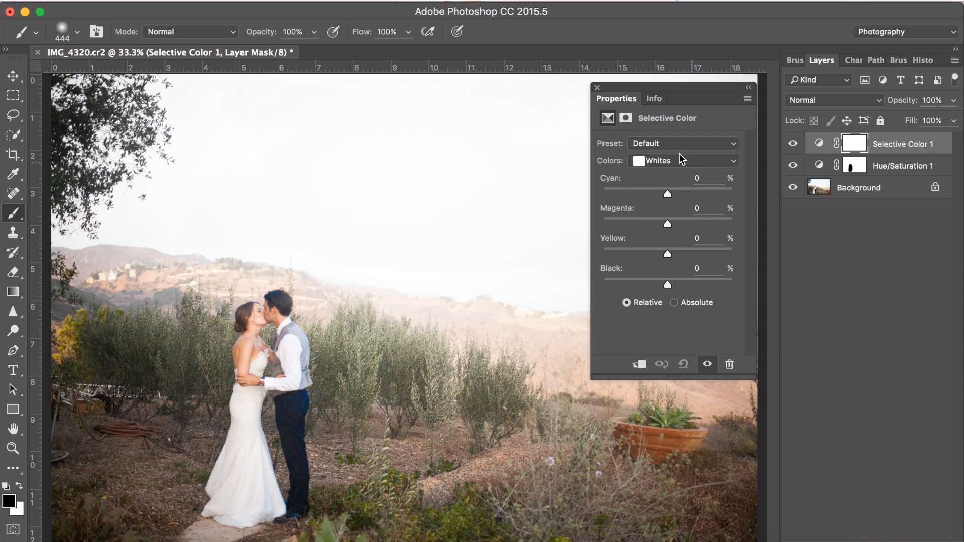
pyautogui.moveTo(643, 284); pyautogui.dragTo(607, 300)
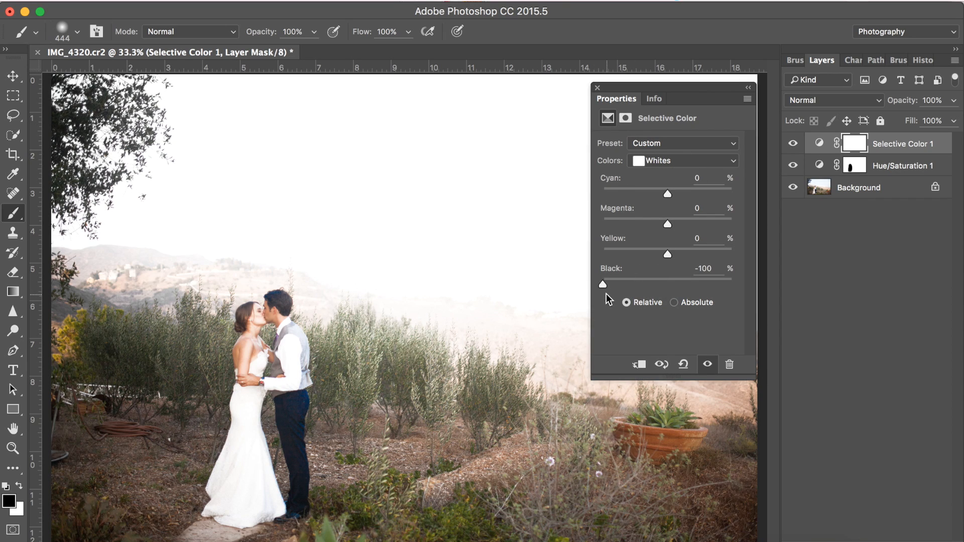
pyautogui.click(596, 87)
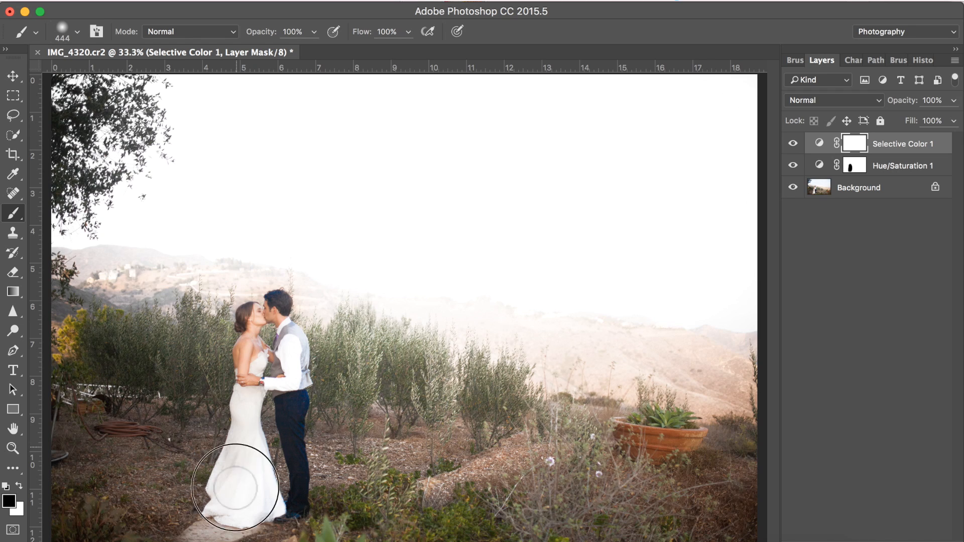
pyautogui.click(793, 142)
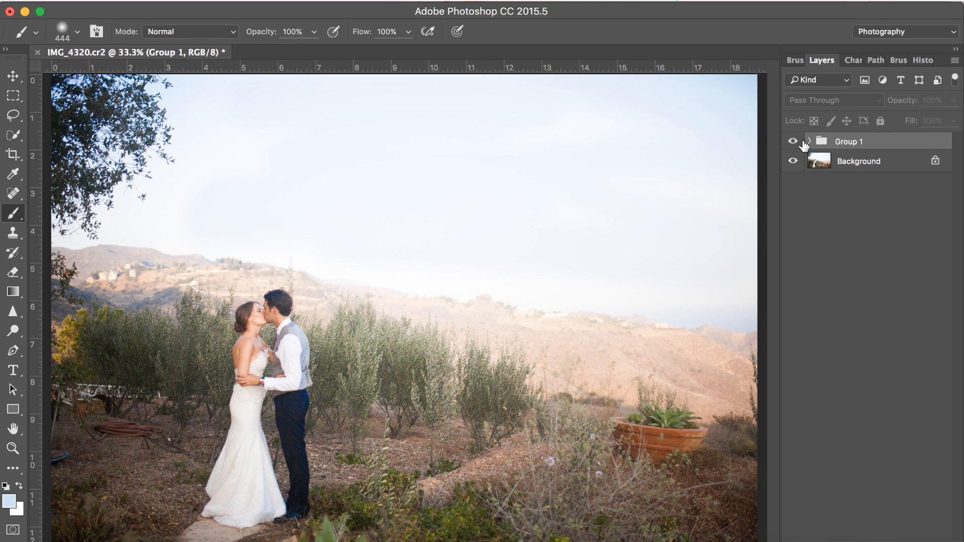
pyautogui.click(802, 143)
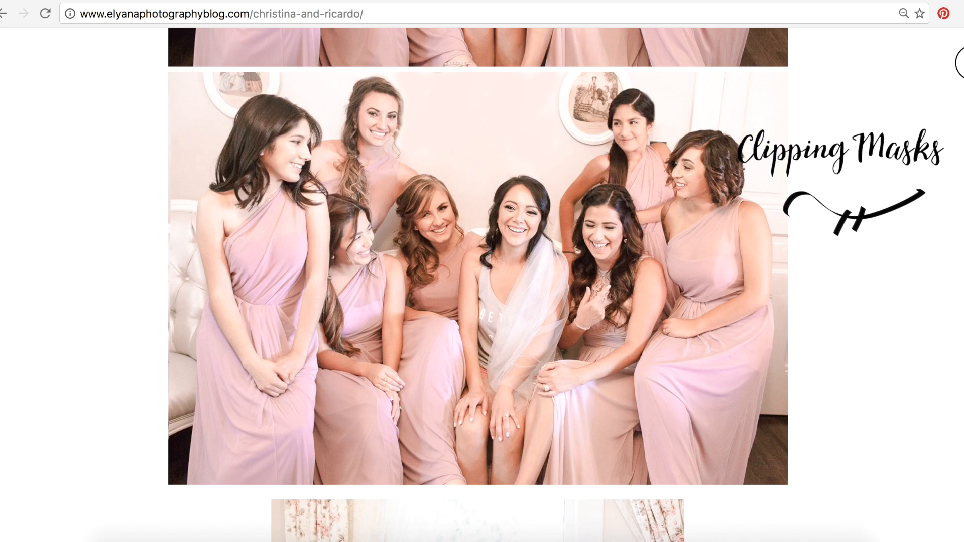
# Switch to the browser and examine how the wedding blog post arranges its photos in single images and side-by-side collages.
pyautogui.scroll(10, 478, 285)
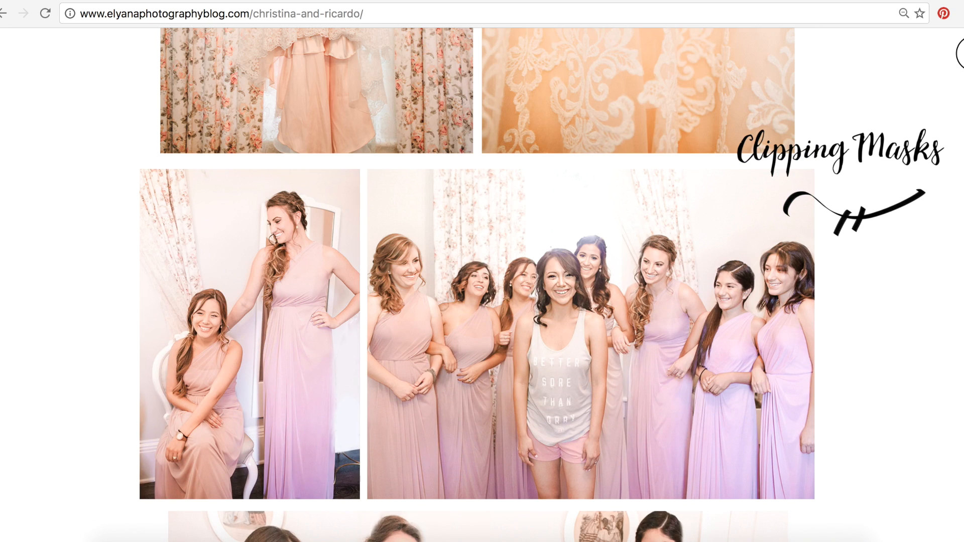
pyautogui.scroll(6, 929, 148)
pyautogui.scroll(10, 858, 121)
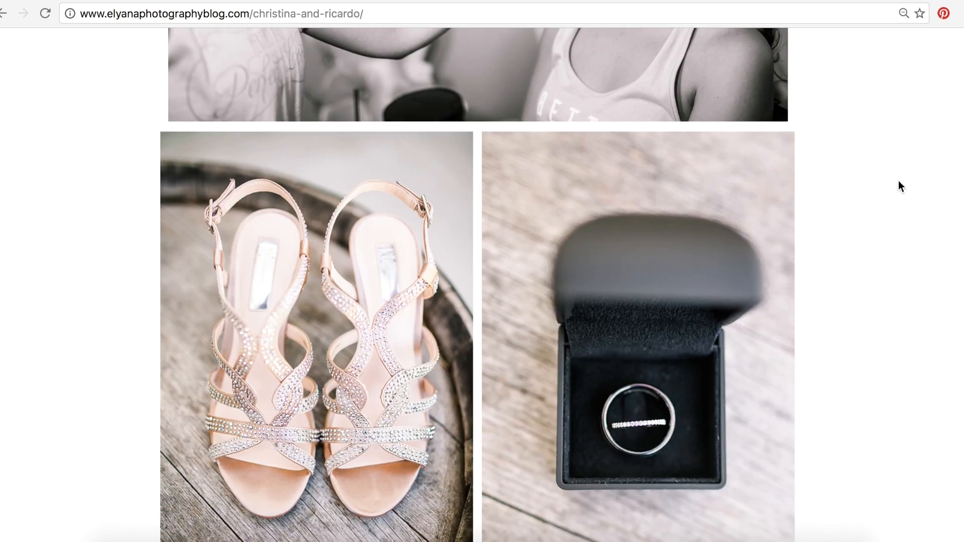
pyautogui.scroll(-15, 940, 344)
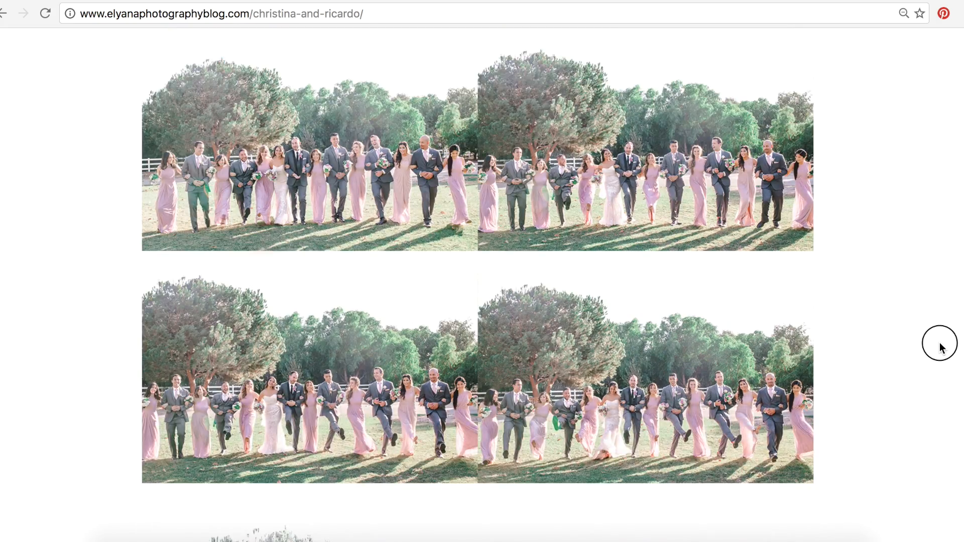
pyautogui.scroll(-10, 940, 344)
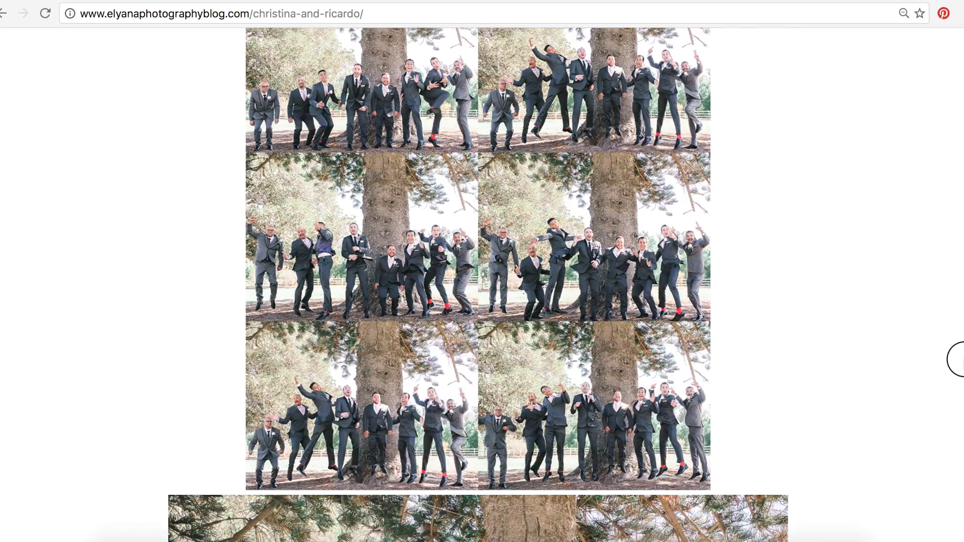
pyautogui.scroll(5, 956, 359)
pyautogui.scroll(-2, 956, 359)
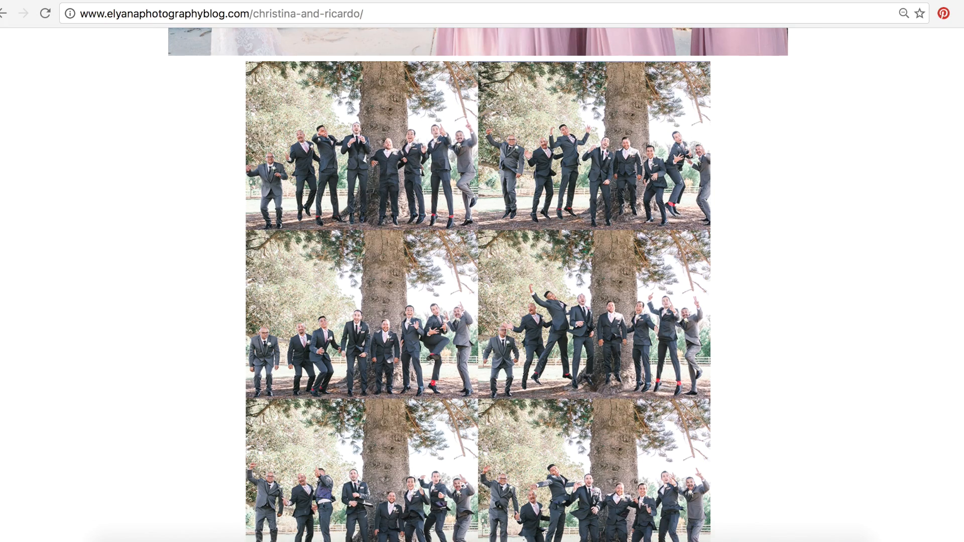
pyautogui.scroll(-8, 478, 284)
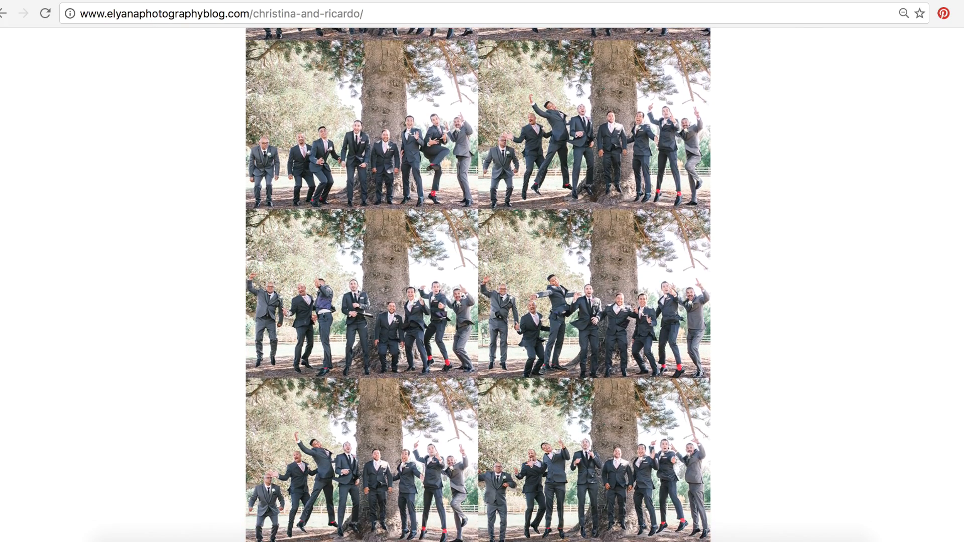
pyautogui.scroll(-15, 961, 73)
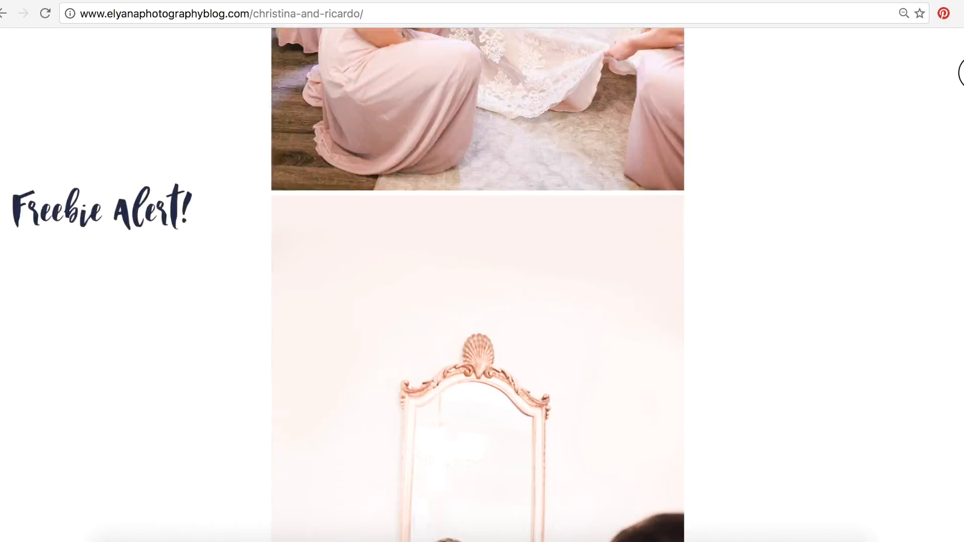
pyautogui.scroll(-15, 960, 73)
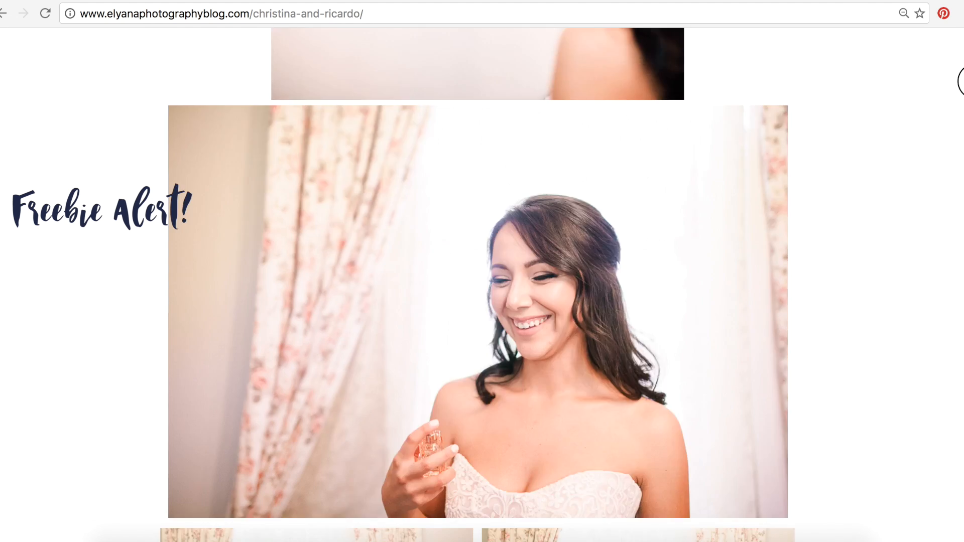
pyautogui.scroll(-13, 960, 83)
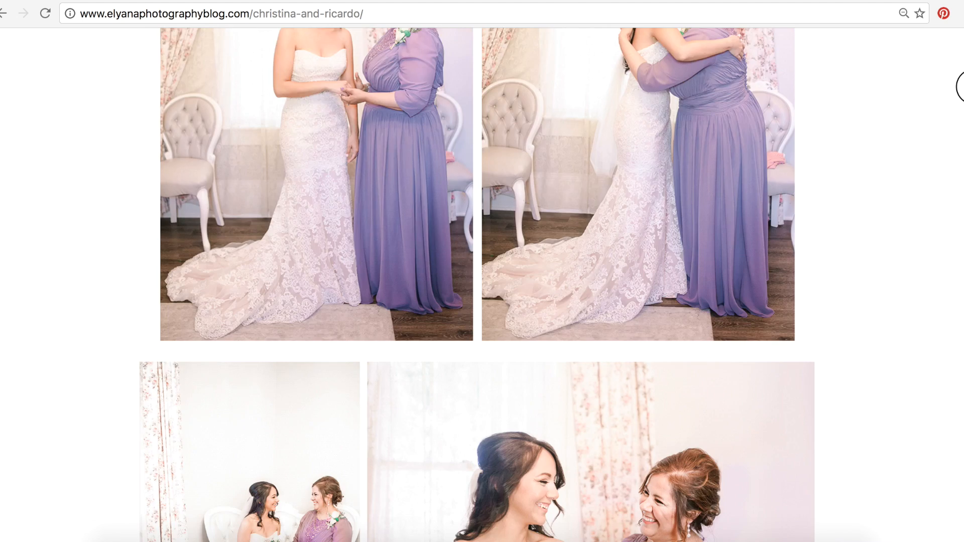
pyautogui.scroll(-3, 960, 88)
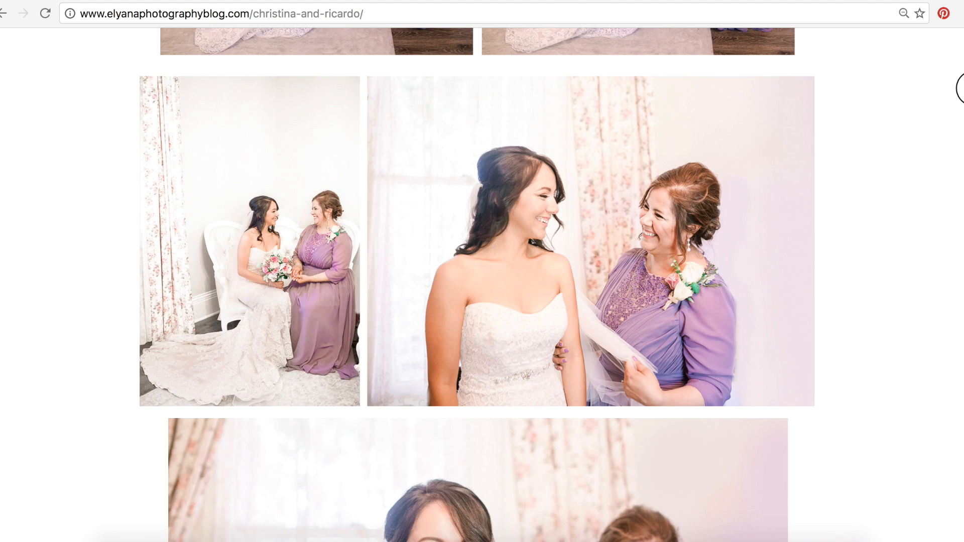
pyautogui.scroll(-20, 960, 89)
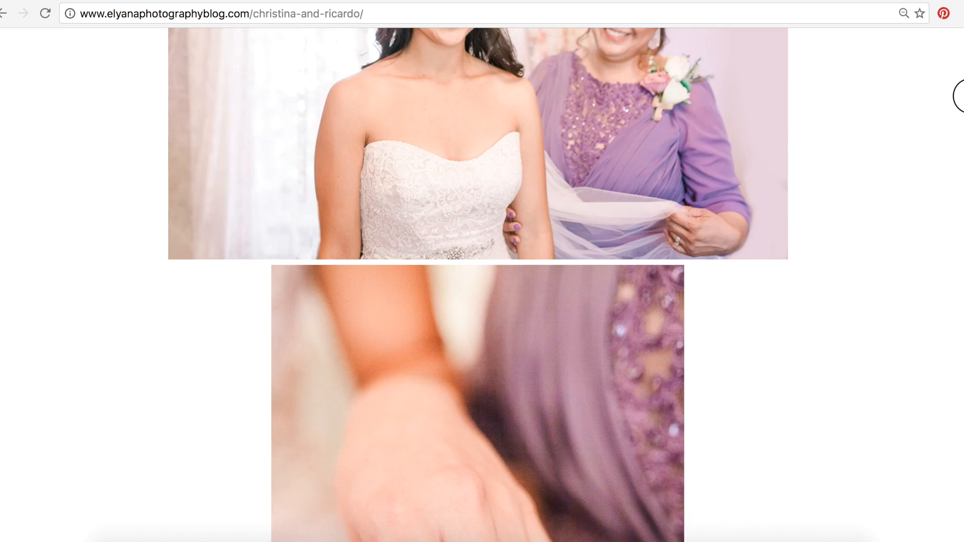
pyautogui.scroll(-20, 960, 98)
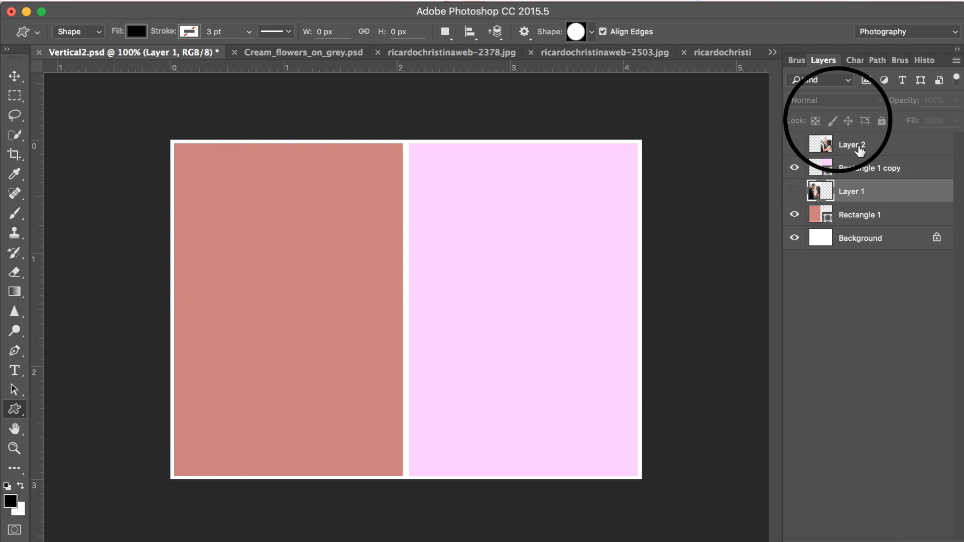
# Show the Layer 2 photo and clip it to the pink Rectangle 1 copy placeholder with a clipping mask.
pyautogui.click(878, 151)
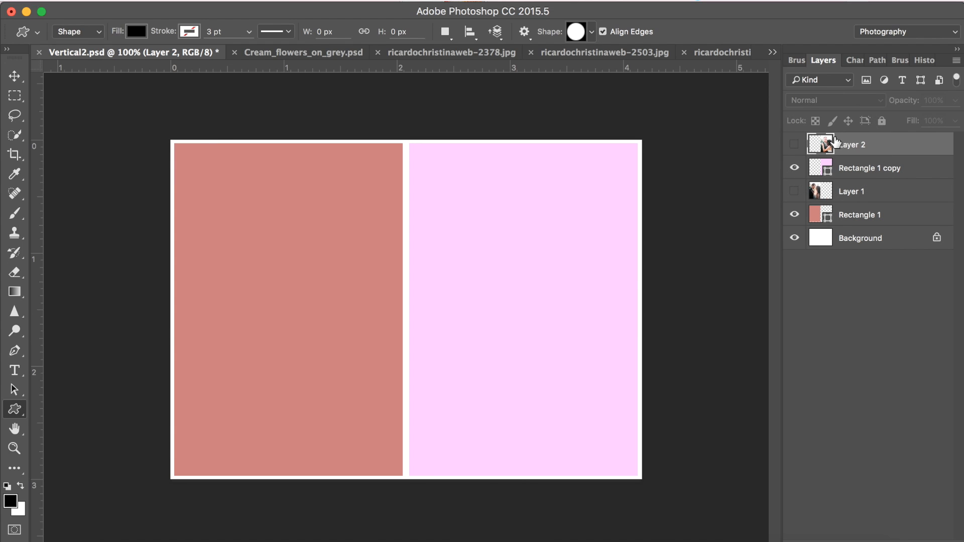
pyautogui.click(793, 144)
pyautogui.click(244, 2)
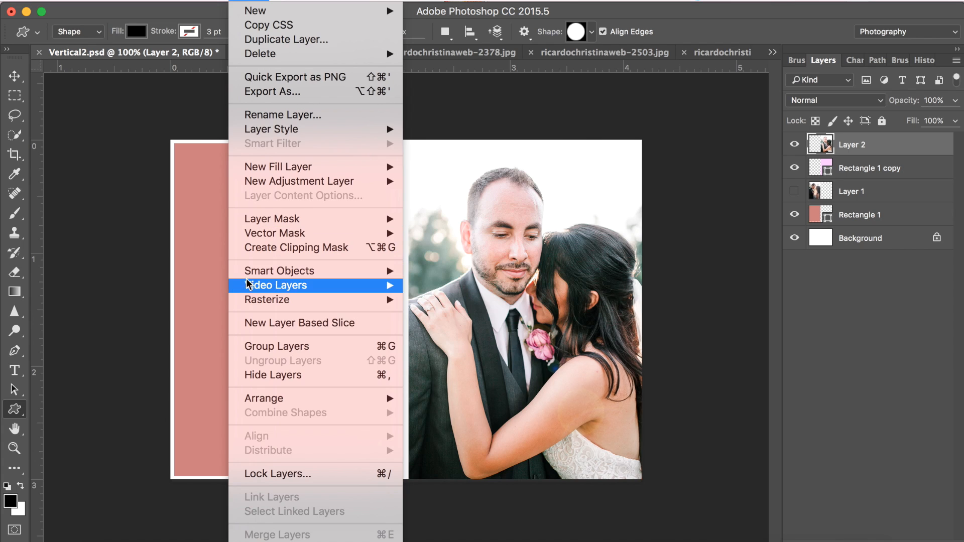
pyautogui.click(269, 250)
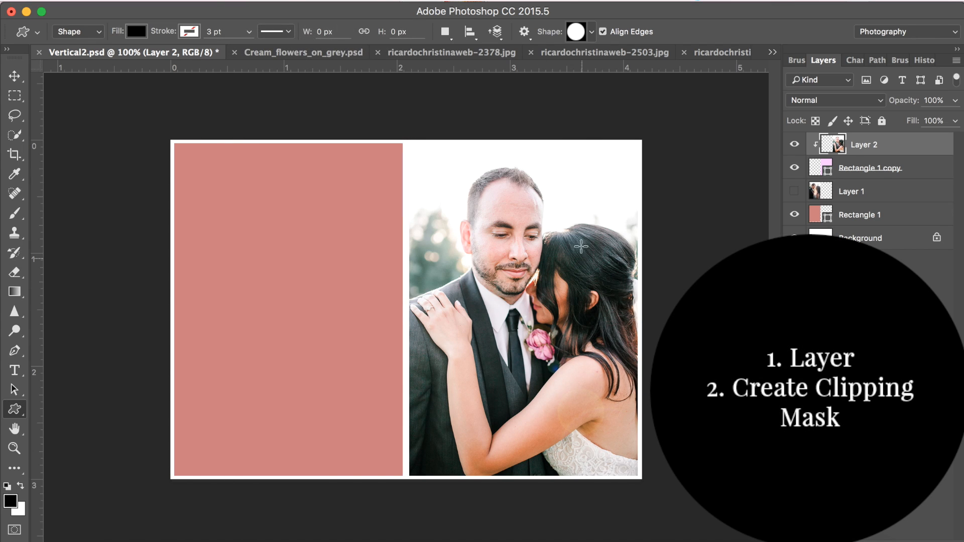
# Show the Layer 1 photo and clip it to the red Rectangle 1 placeholder.
pyautogui.click(808, 191)
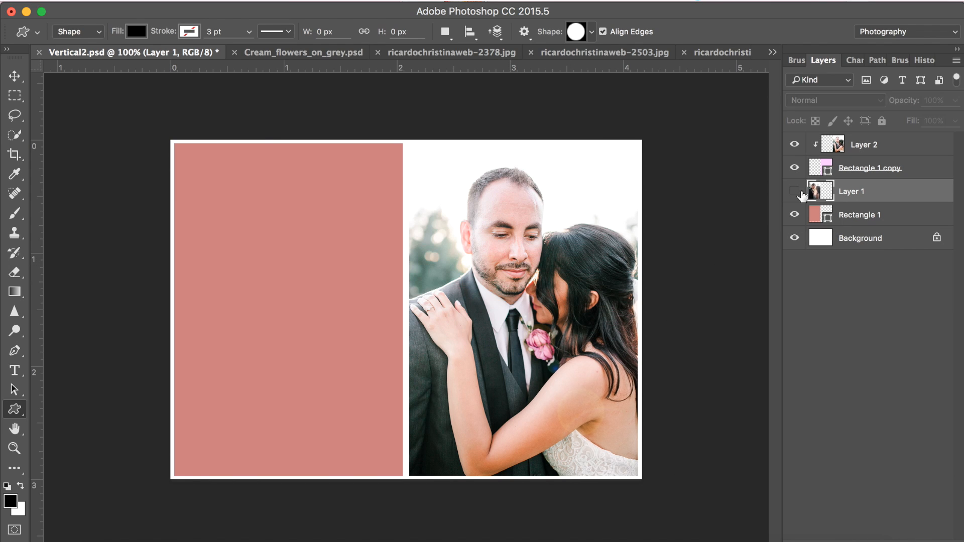
pyautogui.click(794, 191)
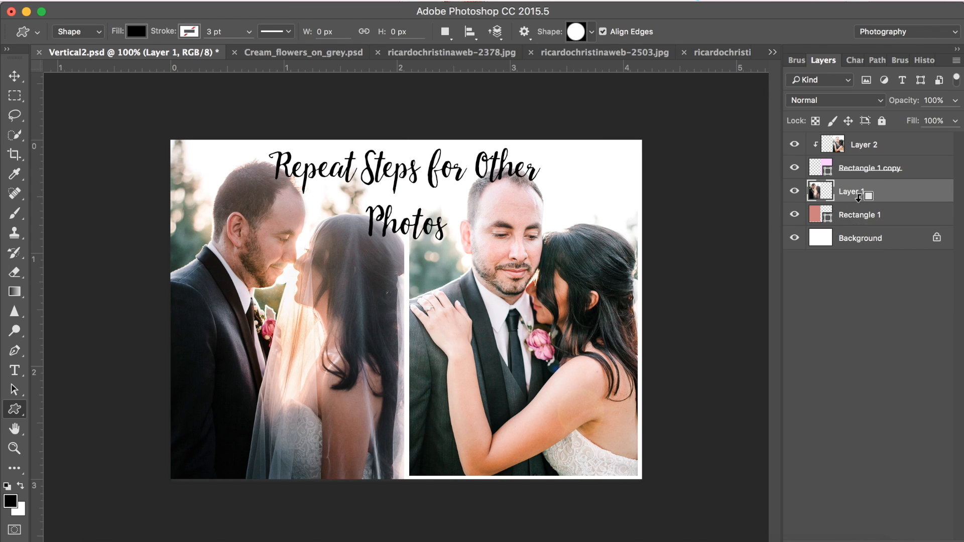
pyautogui.keyDown('alt'); pyautogui.click(848, 203); pyautogui.keyUp('alt')
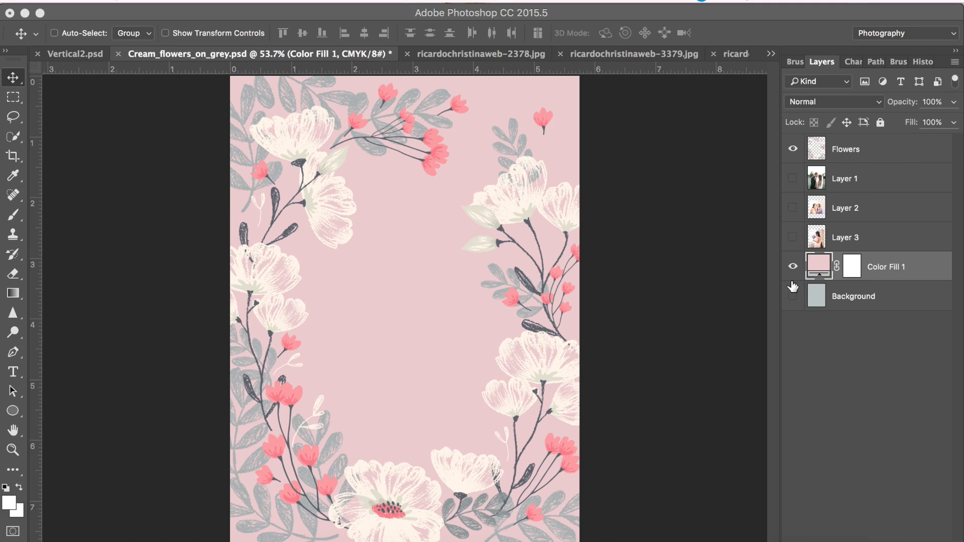
# Draw a white circle with the Ellipse tool above the pink color fill and center it within the floral frame.
pyautogui.click(793, 147)
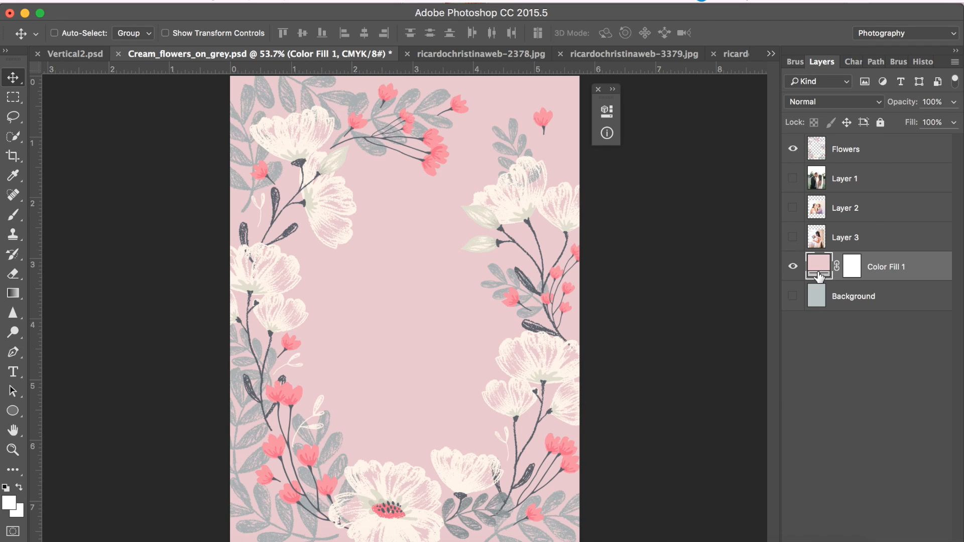
pyautogui.click(13, 411)
pyautogui.moveTo(266, 200); pyautogui.dragTo(525, 455)
pyautogui.press('v')
pyautogui.moveTo(401, 293); pyautogui.dragTo(407, 287)
# Show Layer 3 and clip it to the Ellipse 1 shape, and move Layer 1 into the clipping group directly above the ellipse.
pyautogui.click(802, 241)
pyautogui.click(793, 237)
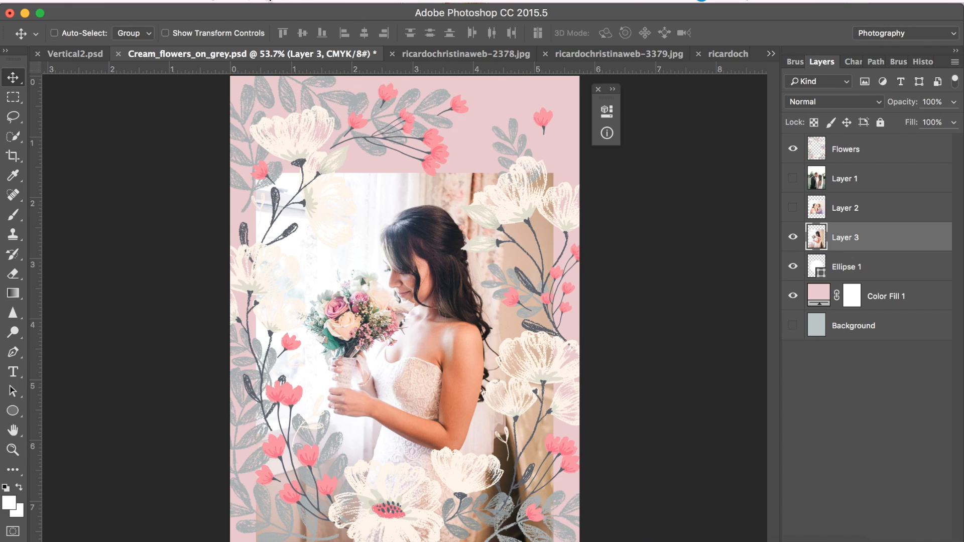
pyautogui.click(259, 2)
pyautogui.click(282, 250)
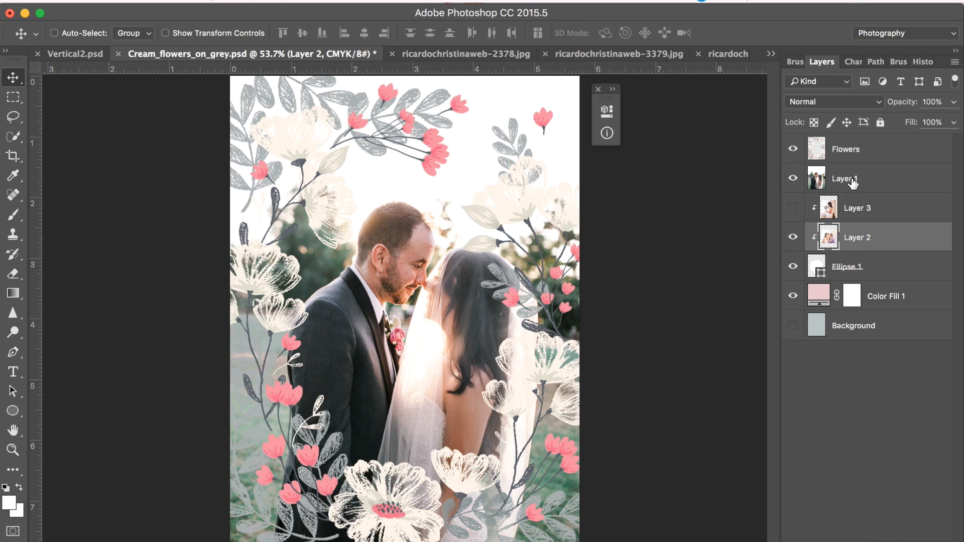
pyautogui.moveTo(852, 181); pyautogui.dragTo(850, 246)
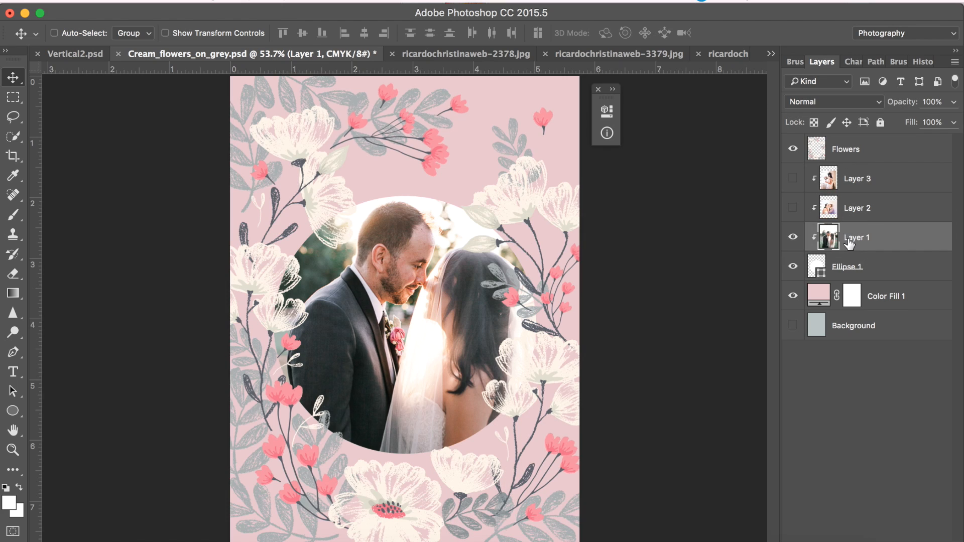
# Change the Color Fill 1 background to #c297a2, sampled from the purple dress in the photo.
pyautogui.doubleClick(818, 296)
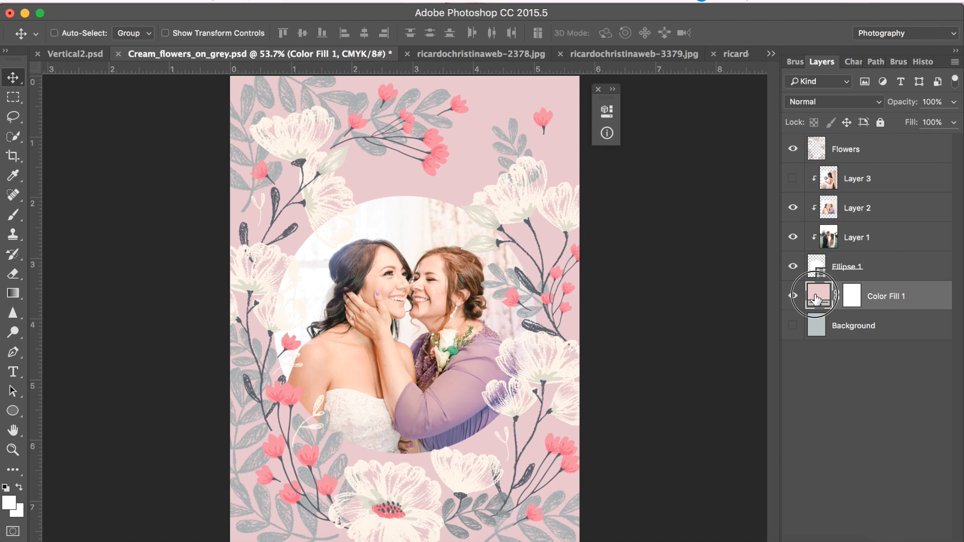
pyautogui.click(456, 416)
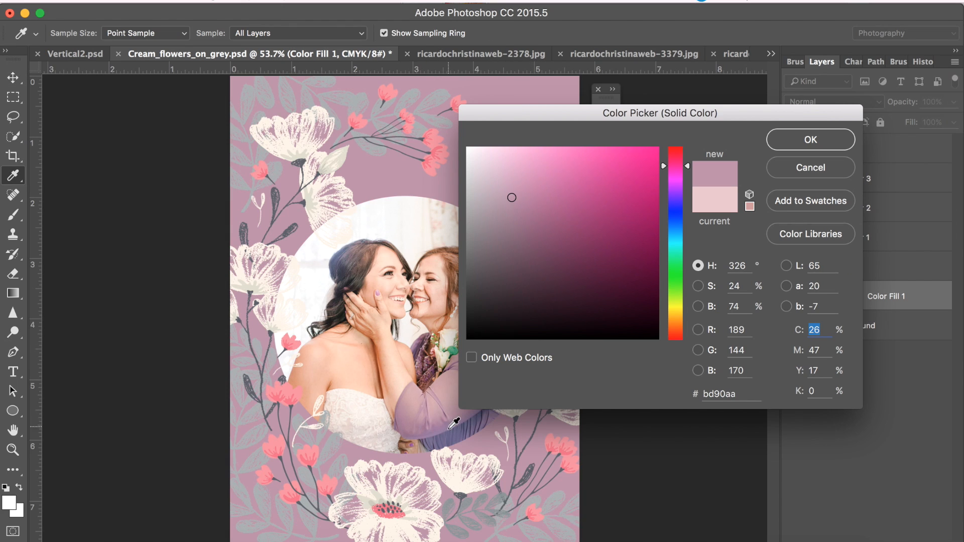
pyautogui.click(446, 432)
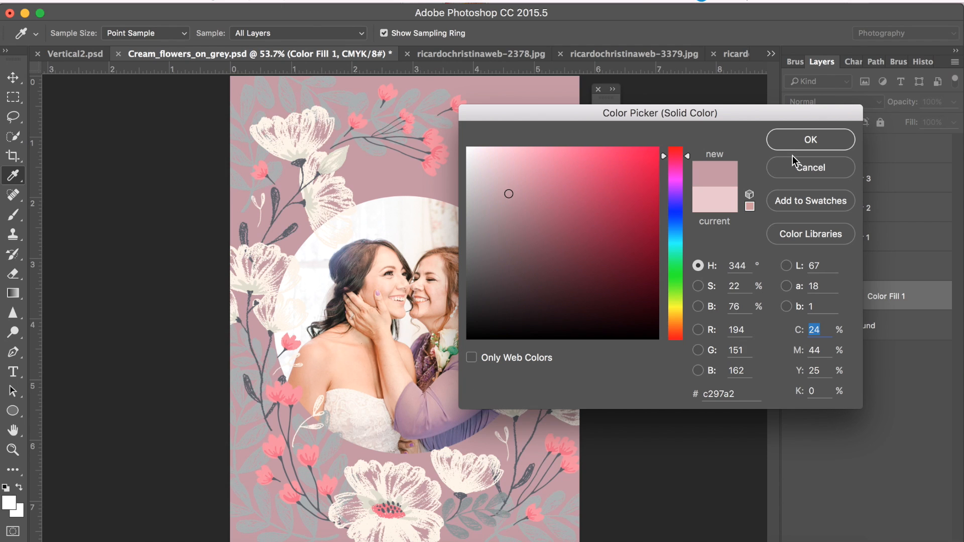
pyautogui.click(802, 160)
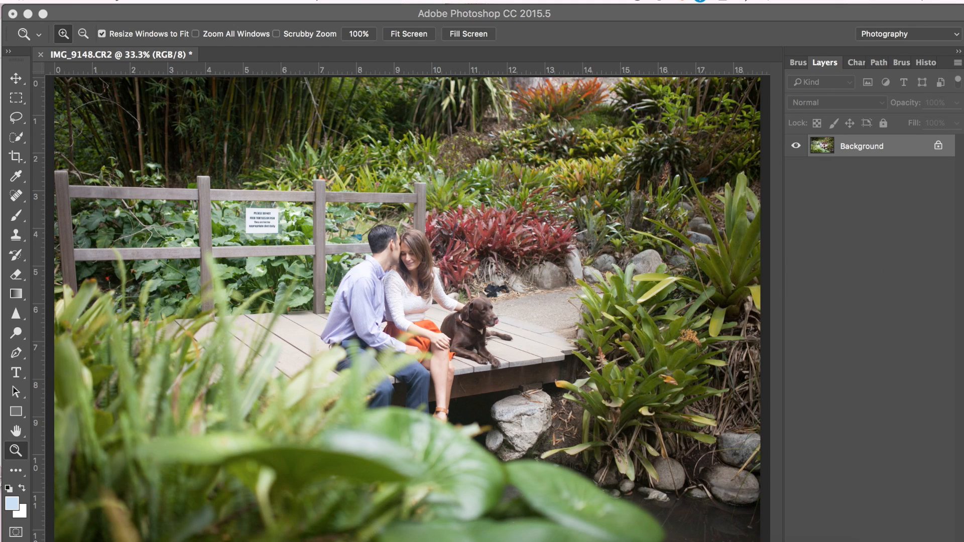
# Add a Hue/Saturation adjustment layer to the garden photo and set the Greens to hue +40 and saturation -40.
pyautogui.click(879, 537)
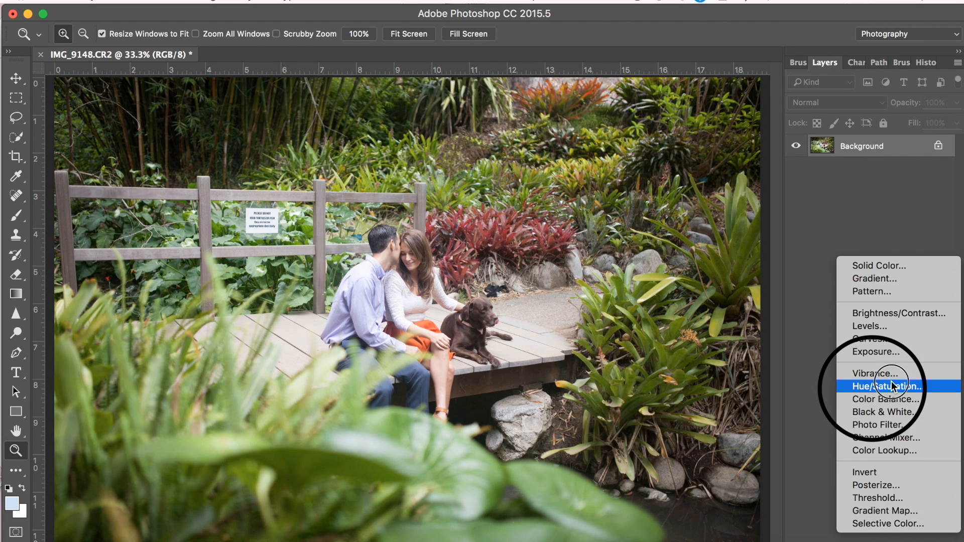
pyautogui.click(896, 387)
pyautogui.click(648, 163)
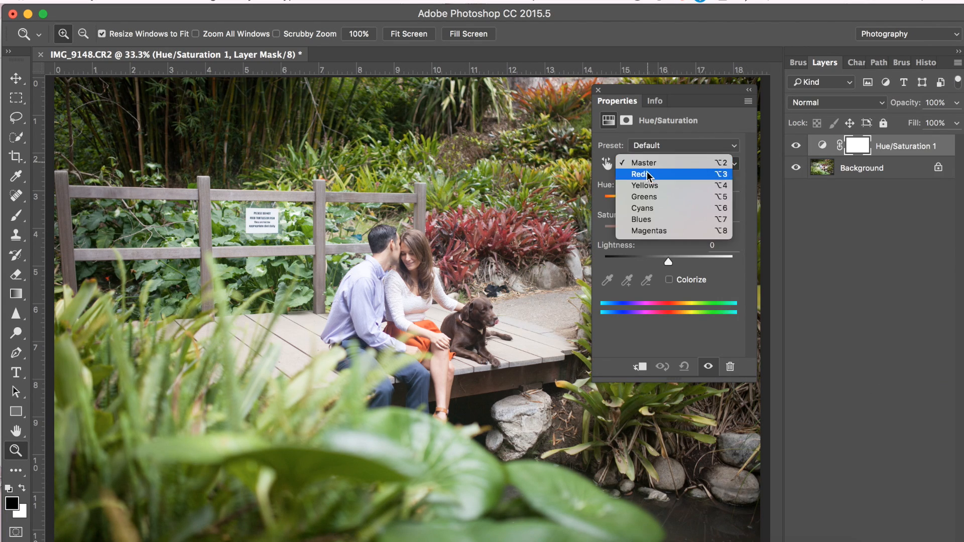
pyautogui.click(655, 198)
pyautogui.moveTo(668, 201); pyautogui.dragTo(696, 198)
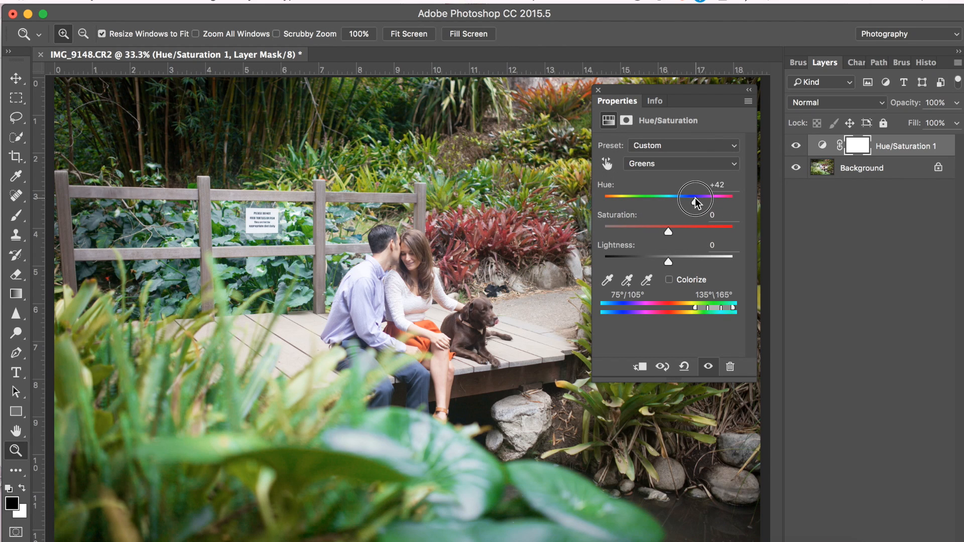
pyautogui.moveTo(668, 227); pyautogui.dragTo(643, 227)
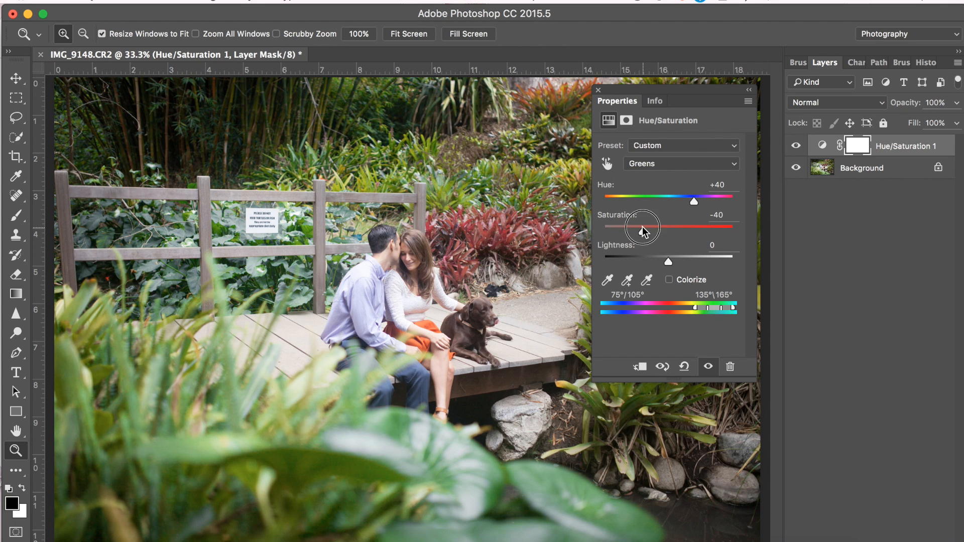
# Set the Yellows of the Hue/Saturation adjustment to hue +38 and saturation -35.
pyautogui.click(673, 162)
pyautogui.click(673, 159)
pyautogui.moveTo(668, 200); pyautogui.dragTo(693, 203)
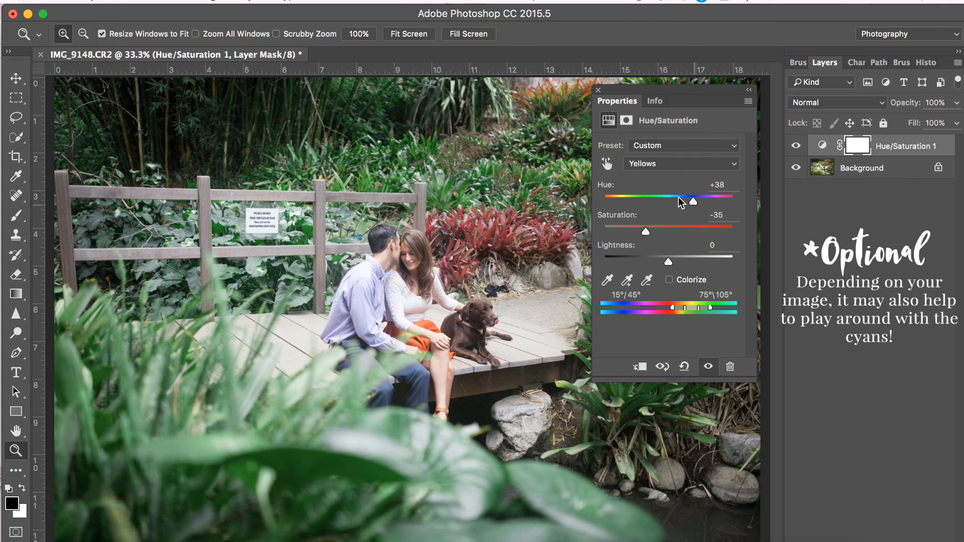
pyautogui.click(596, 91)
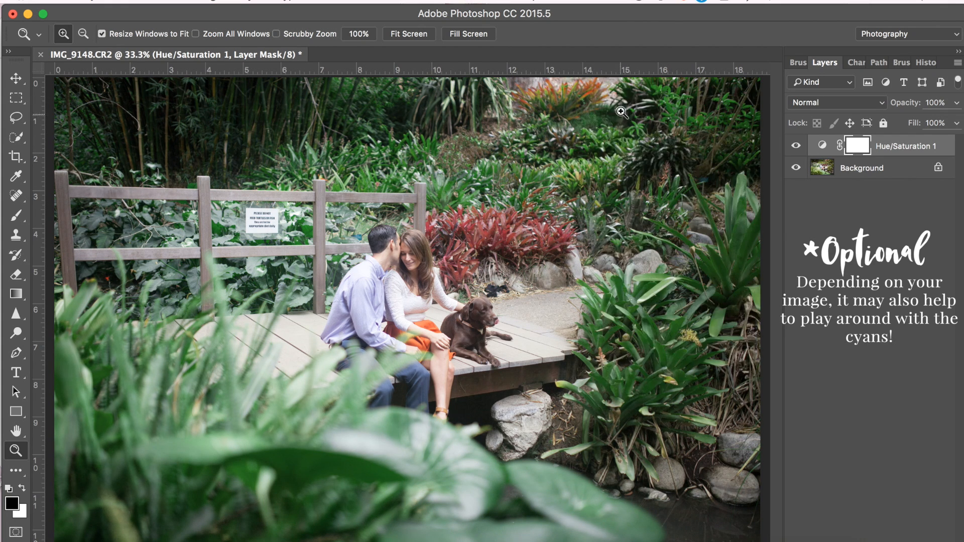
# Lower the Hue/Saturation 1 layer's opacity to 80% and compare the photo with and without the adjustment.
pyautogui.click(954, 107)
pyautogui.moveTo(956, 119); pyautogui.dragTo(941, 120)
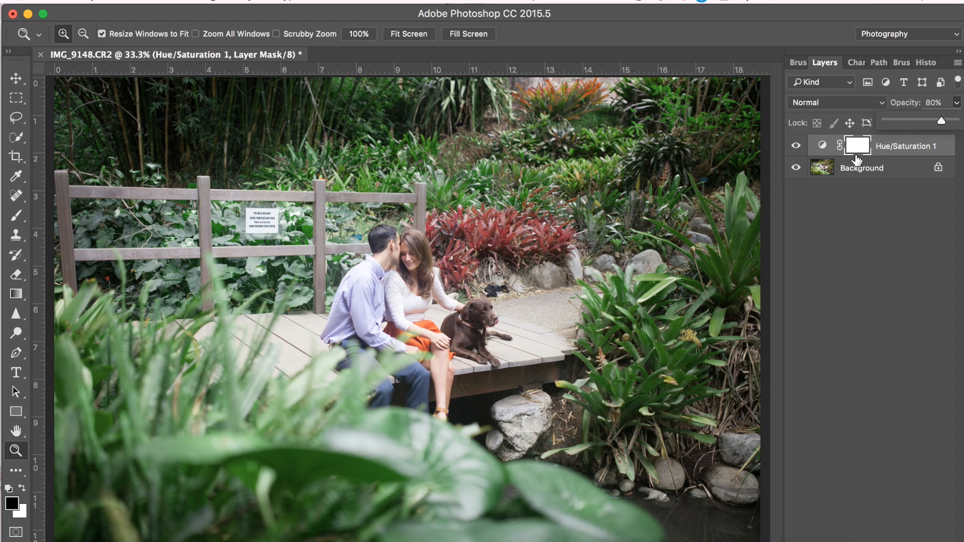
pyautogui.click(799, 146)
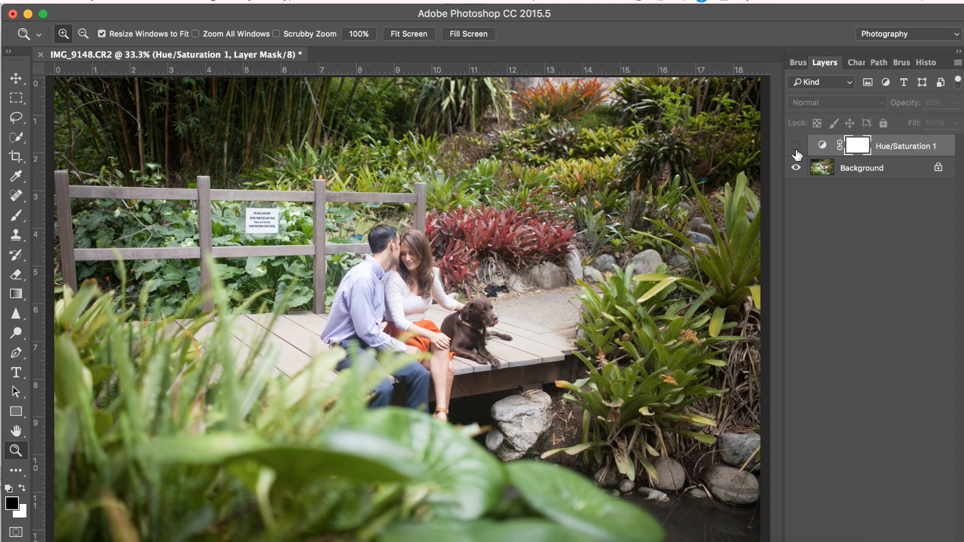
pyautogui.click(797, 147)
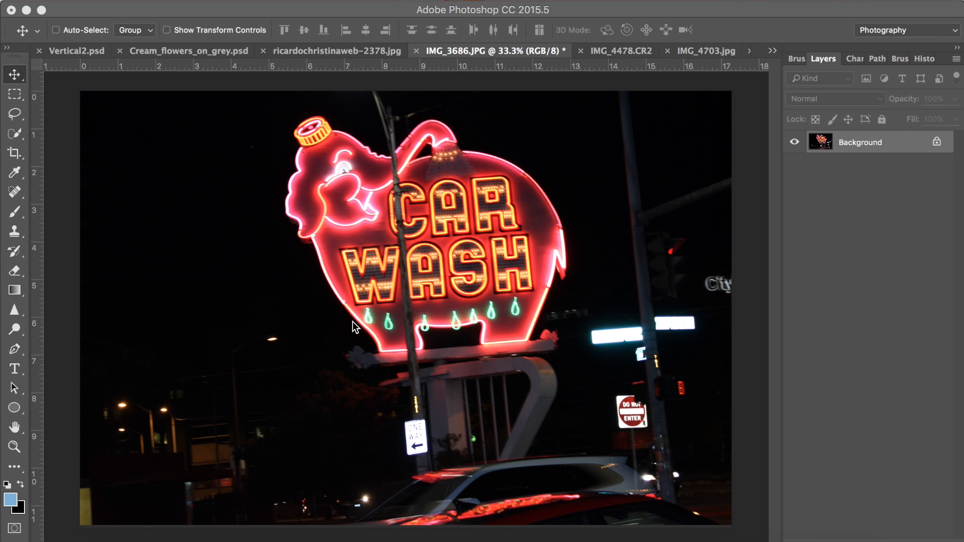
# Open the Field Blur filter on the neon car wash photo and set the blur to 392 px.
pyautogui.click(344, 10)
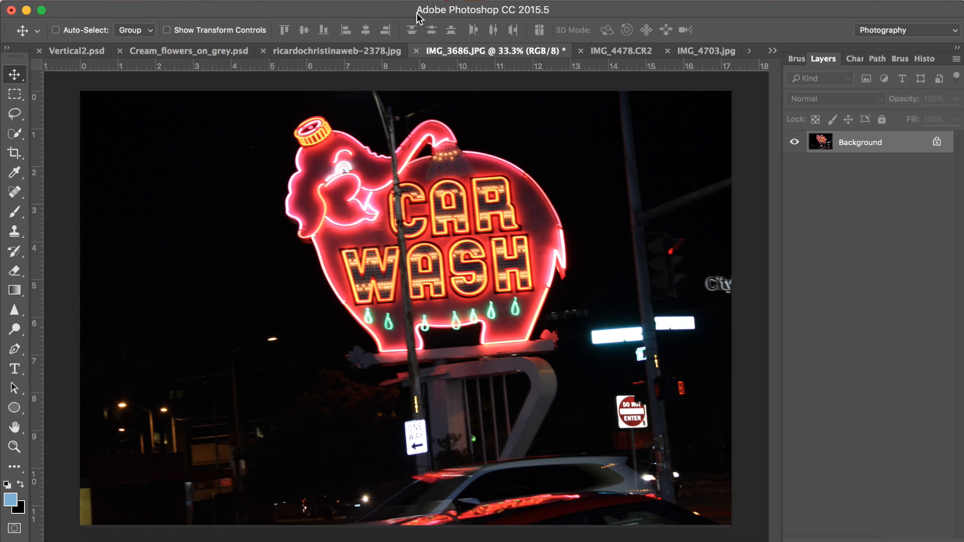
pyautogui.click(371, 1)
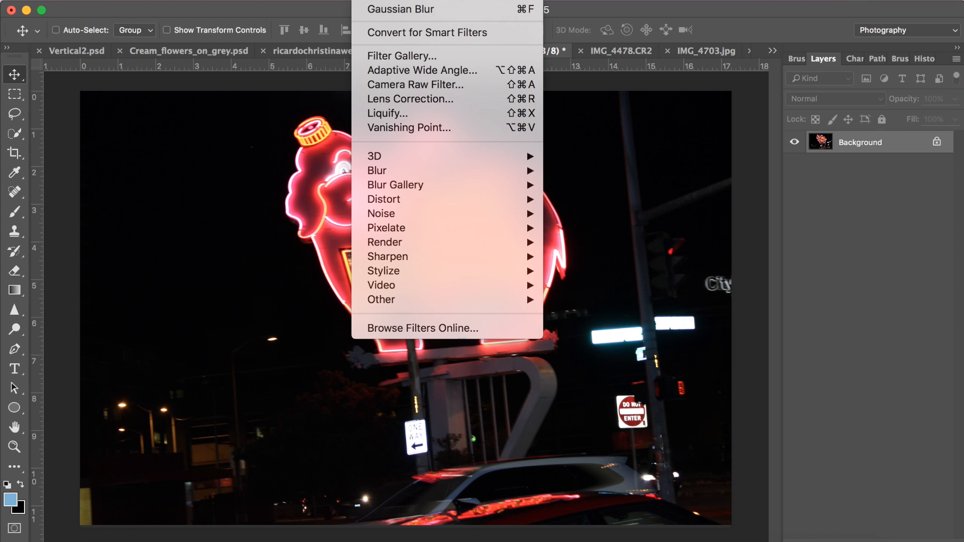
pyautogui.moveTo(393, 187)
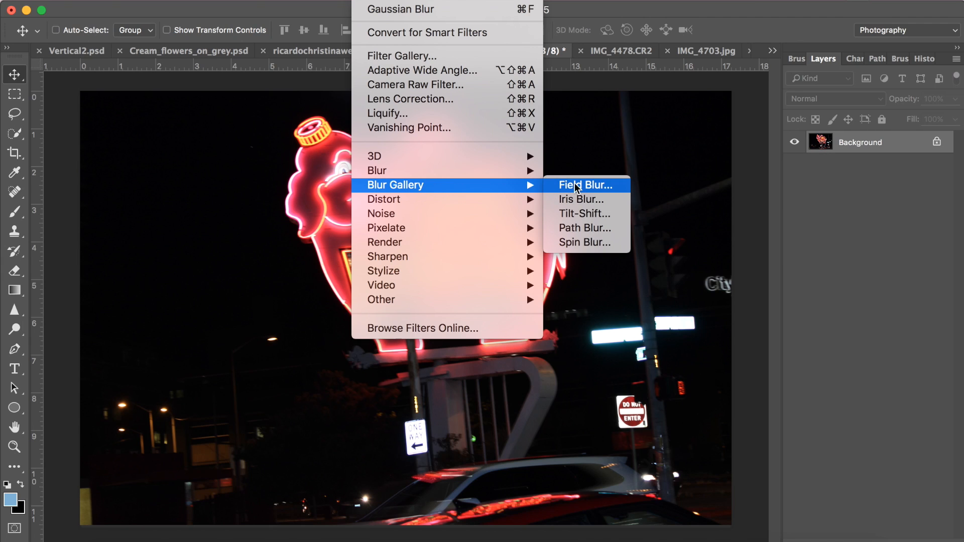
pyautogui.click(597, 186)
pyautogui.moveTo(759, 111); pyautogui.dragTo(835, 113)
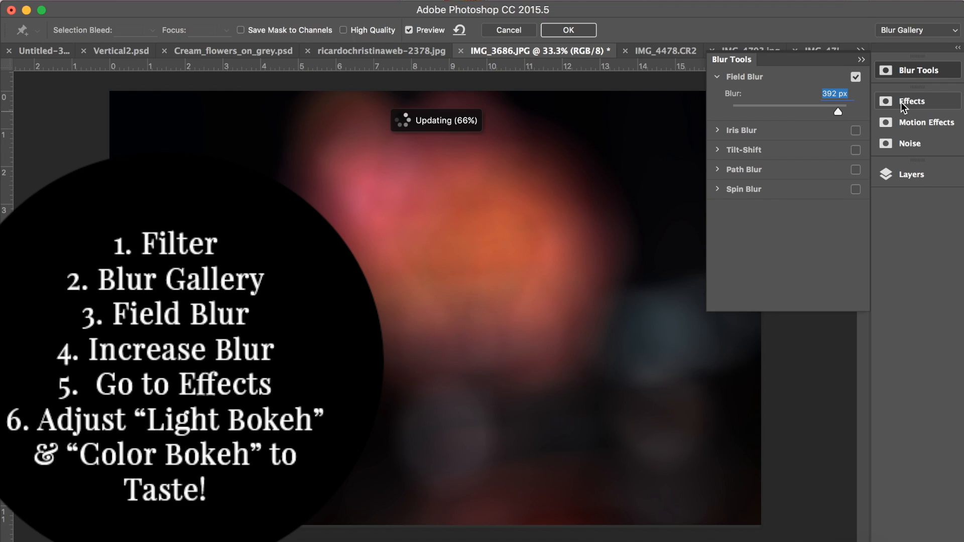
# Set Light Bokeh to 40% and Bokeh Color to 55%, and apply the blur effects.
pyautogui.click(901, 102)
pyautogui.moveTo(721, 145); pyautogui.dragTo(775, 144)
pyautogui.moveTo(721, 189); pyautogui.dragTo(794, 188)
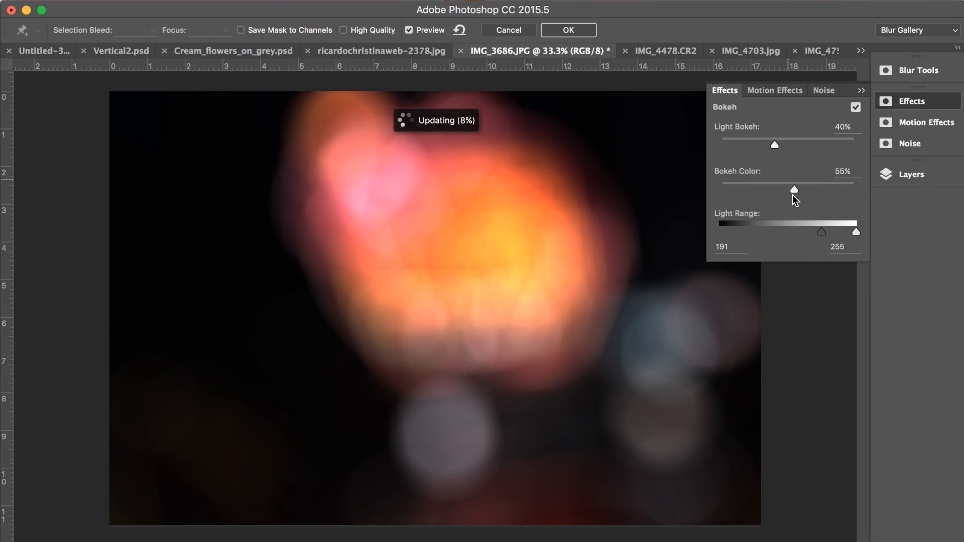
pyautogui.click(568, 30)
# Select the entire blurred car wash image with the Rectangular Marquee and copy it.
pyautogui.click(14, 95)
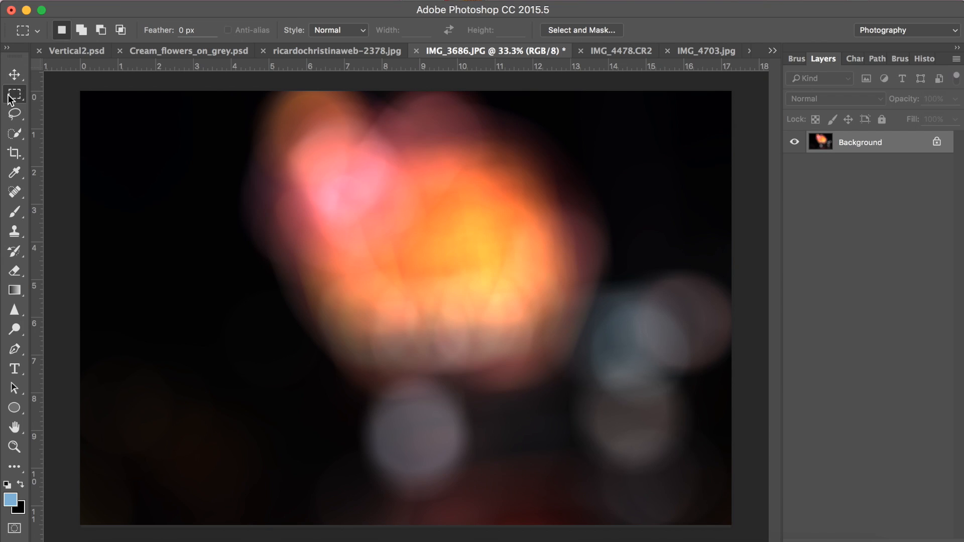
pyautogui.moveTo(67, 86); pyautogui.dragTo(734, 527)
pyautogui.click(166, 1)
pyautogui.click(199, 99)
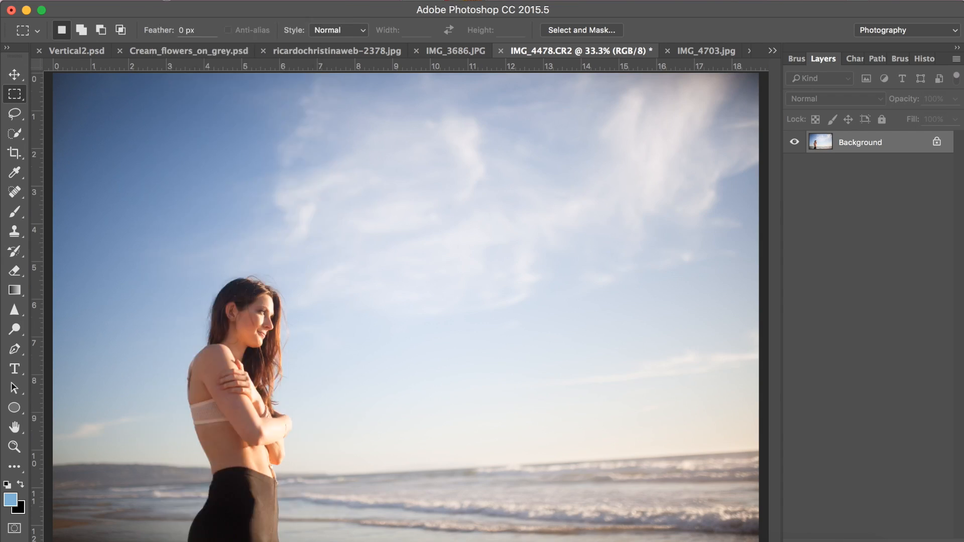
# Paste the bokeh image into IMG_4478.CR2, enlarge it to 108.7% to cover the photo, and set its blend mode to Screen.
pyautogui.click(166, 1)
pyautogui.click(184, 128)
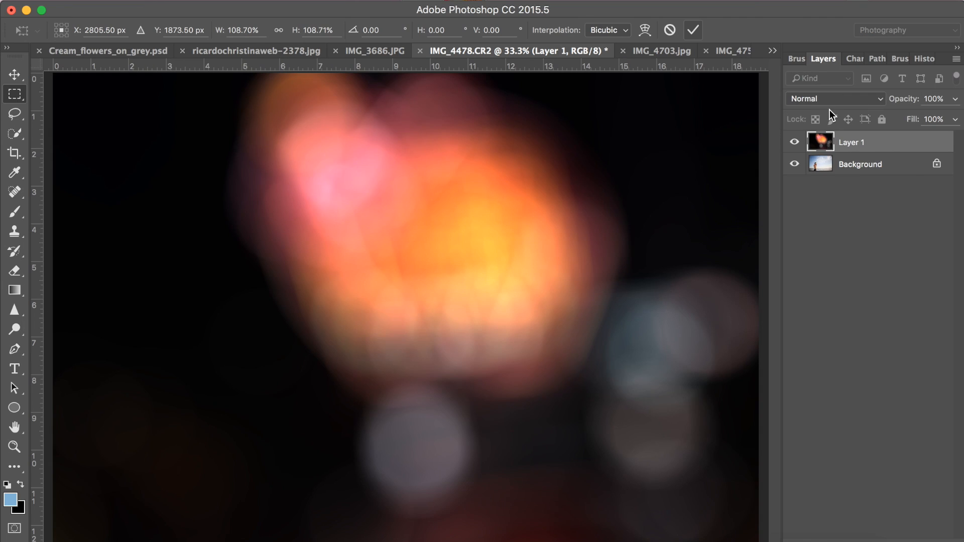
pyautogui.press('Return')
pyautogui.click(830, 100)
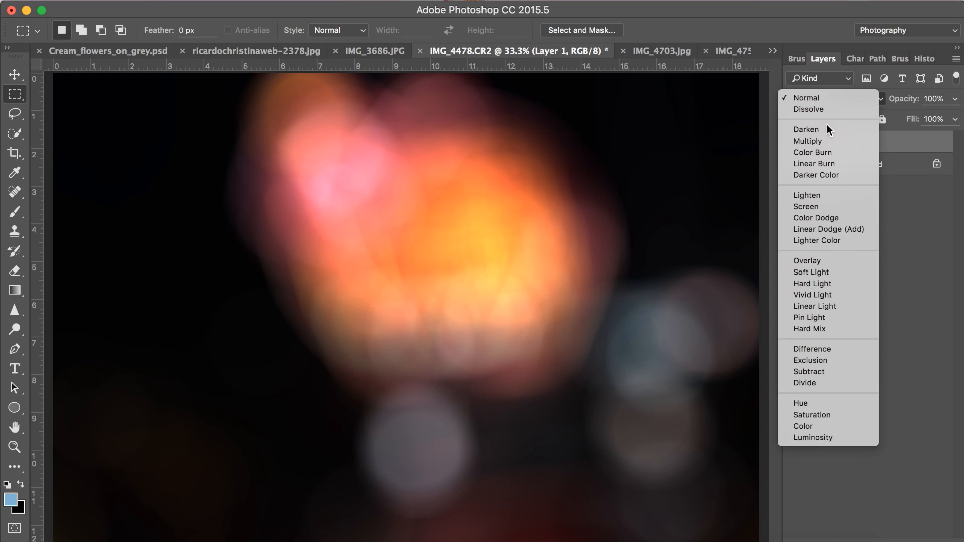
pyautogui.click(810, 205)
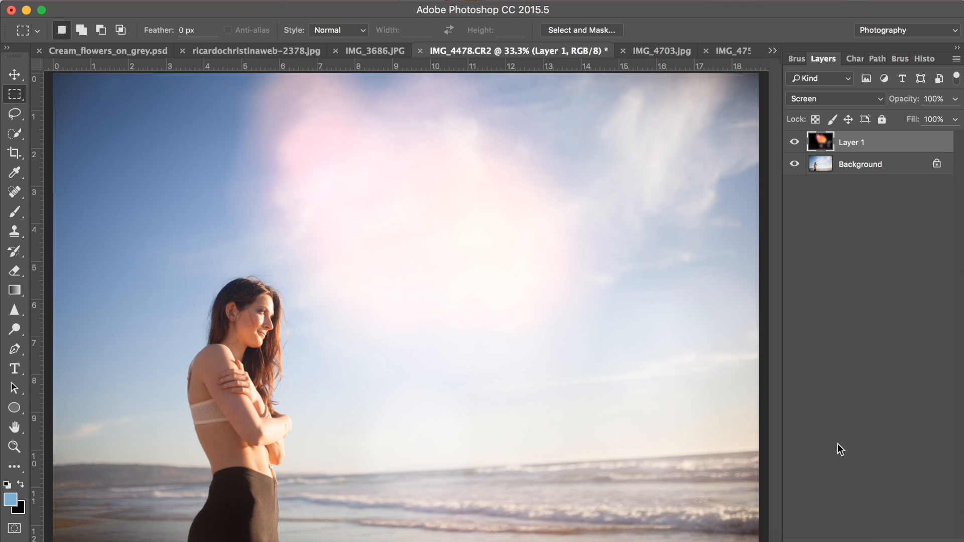
# Add a solid black (000000) color fill layer above the bokeh layer.
pyautogui.click(878, 540)
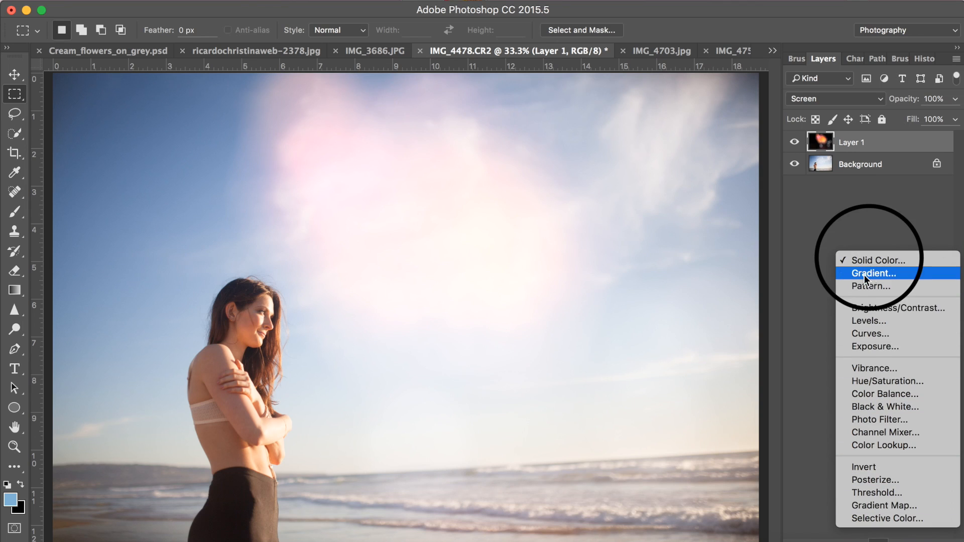
pyautogui.click(874, 260)
pyautogui.moveTo(490, 345); pyautogui.dragTo(429, 399)
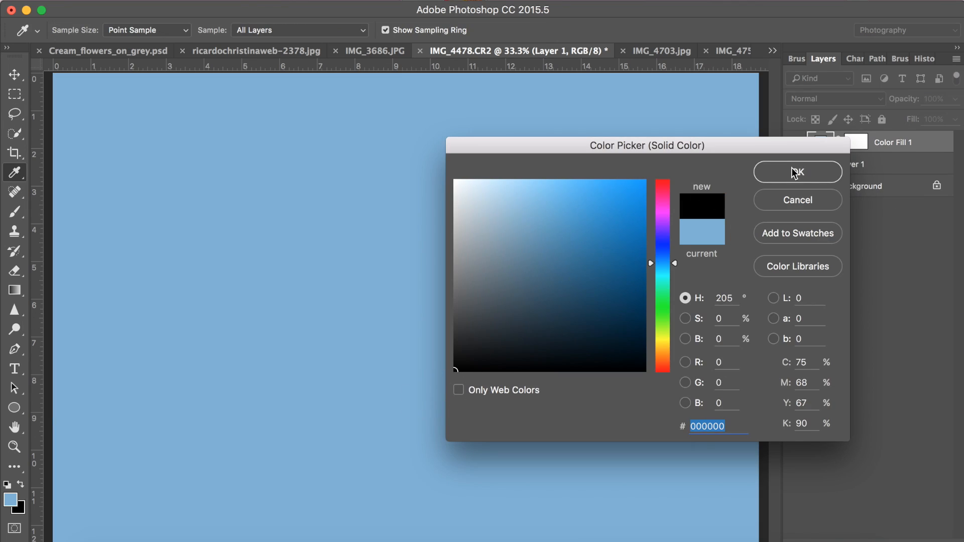
pyautogui.press('Return')
# Convert the black fill layer to a smart object and render a 50-300mm Zoom lens flare on it at 132% brightness.
pyautogui.click(374, 1)
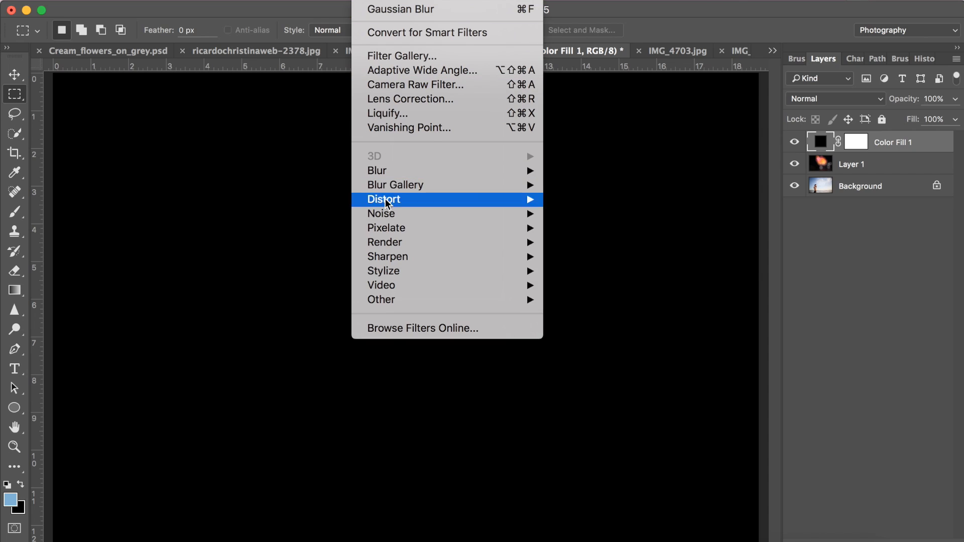
pyautogui.moveTo(384, 244)
pyautogui.click(589, 330)
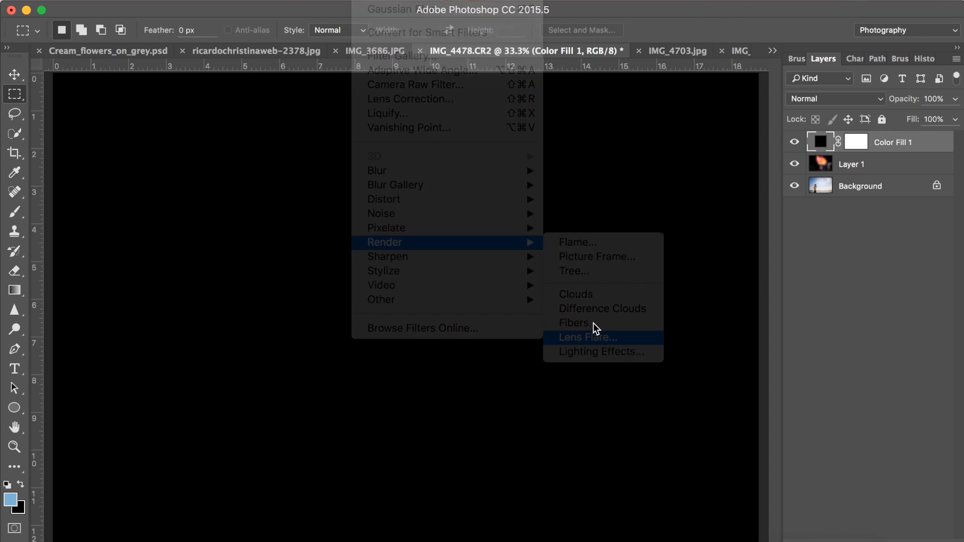
pyautogui.click(585, 206)
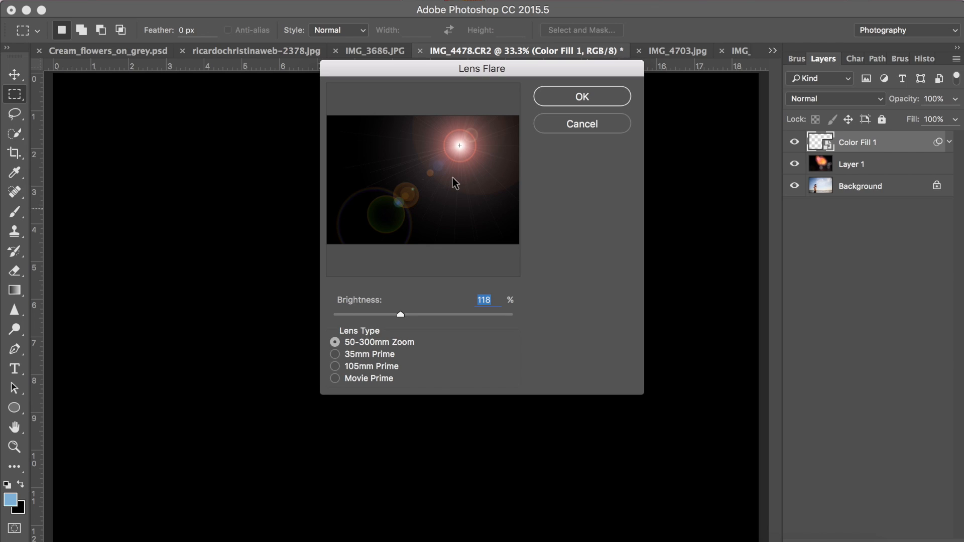
pyautogui.moveTo(400, 316); pyautogui.dragTo(408, 315)
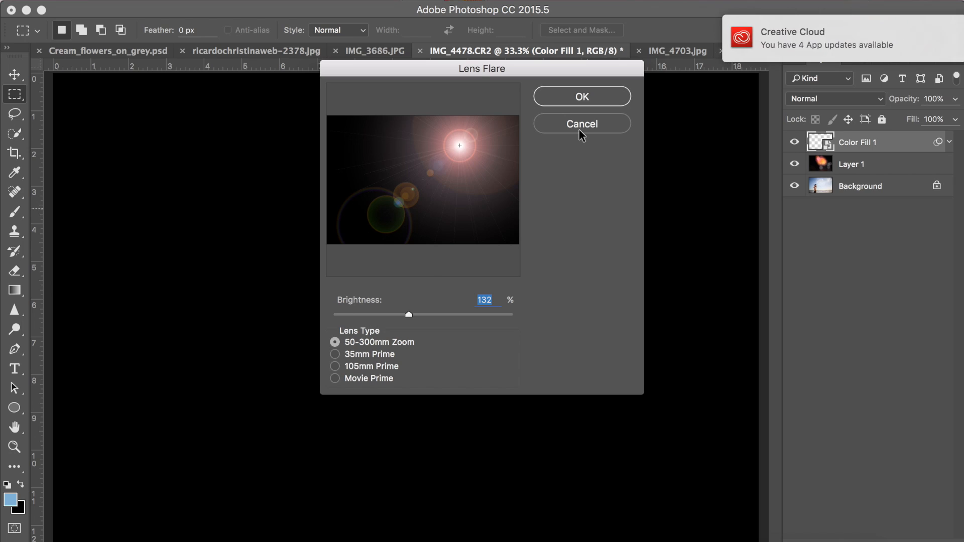
pyautogui.click(584, 97)
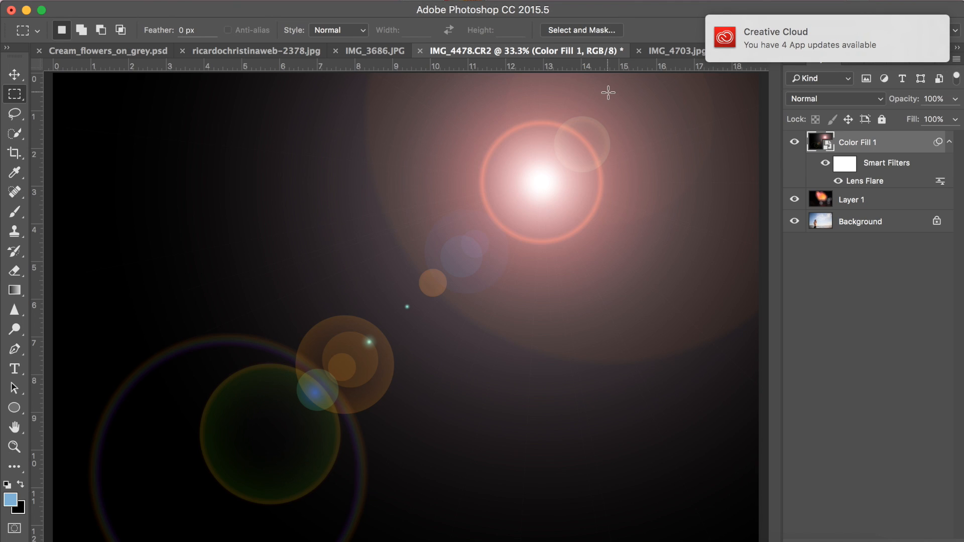
# Set the lens flare layer's blend mode to Screen and soften the flare with a 24.7-pixel Gaussian Blur.
pyautogui.click(813, 99)
pyautogui.click(812, 207)
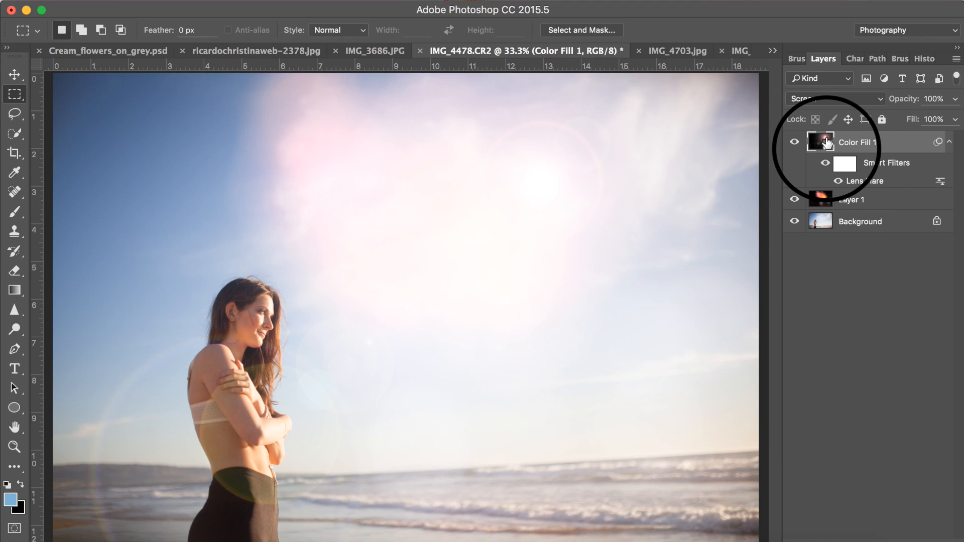
pyautogui.click(372, 0)
pyautogui.moveTo(382, 171)
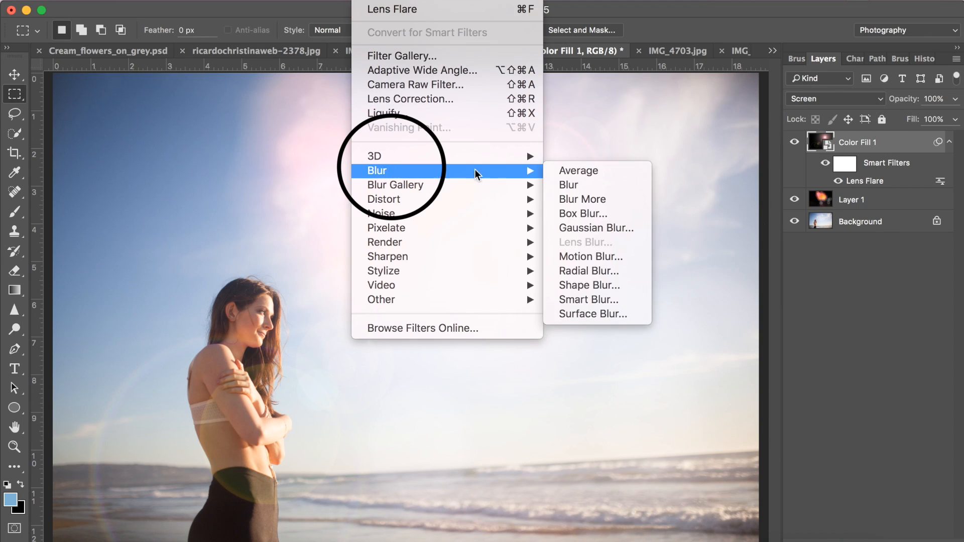
pyautogui.click(571, 225)
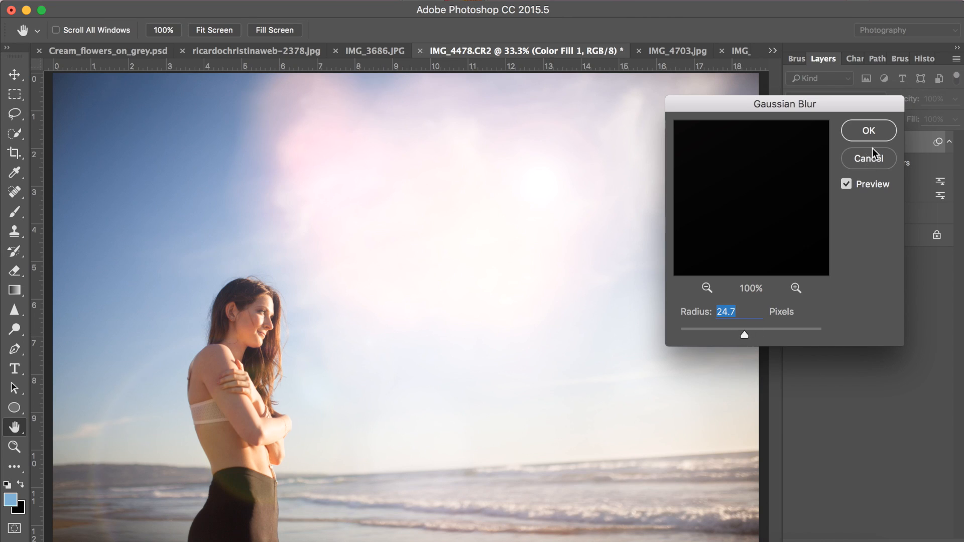
pyautogui.click(869, 133)
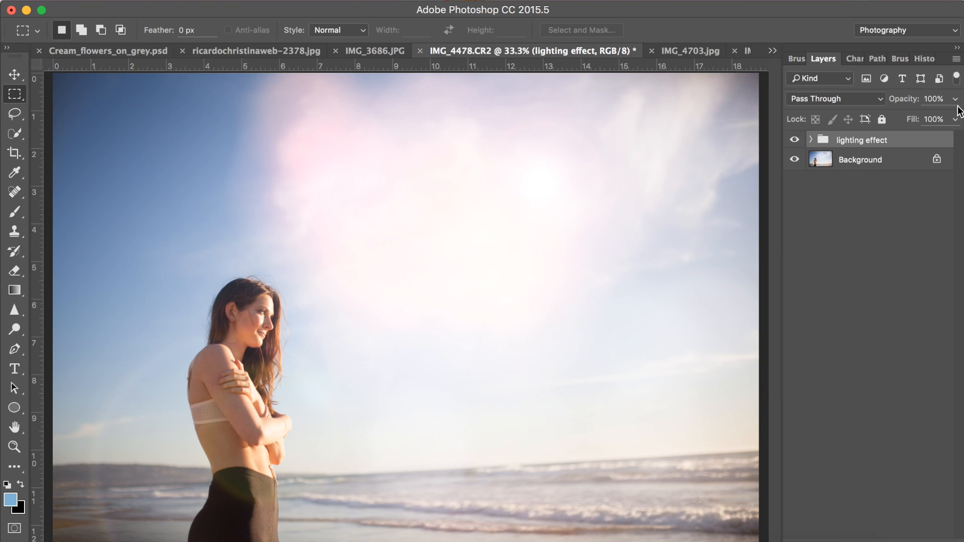
# Reduce the lighting effect group's opacity to 79% and toggle its visibility to compare the photo with and without the effect.
pyautogui.click(954, 98)
pyautogui.moveTo(953, 121); pyautogui.dragTo(944, 116)
pyautogui.click(795, 140)
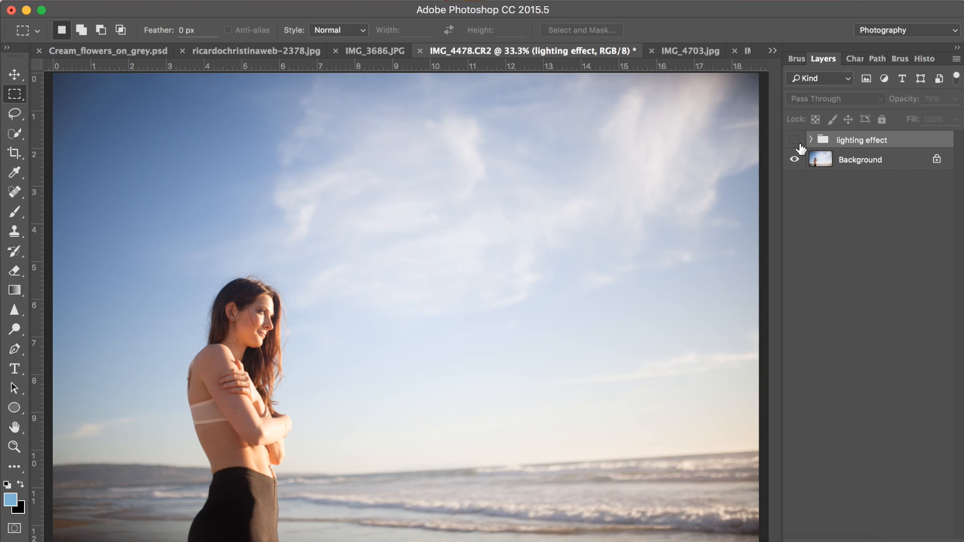
pyautogui.click(793, 141)
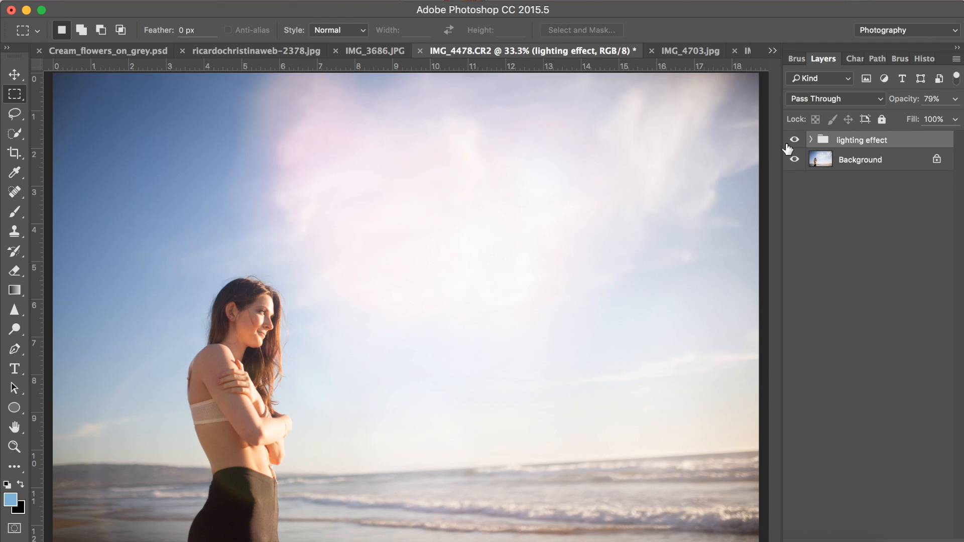
pyautogui.click(795, 141)
pyautogui.click(794, 140)
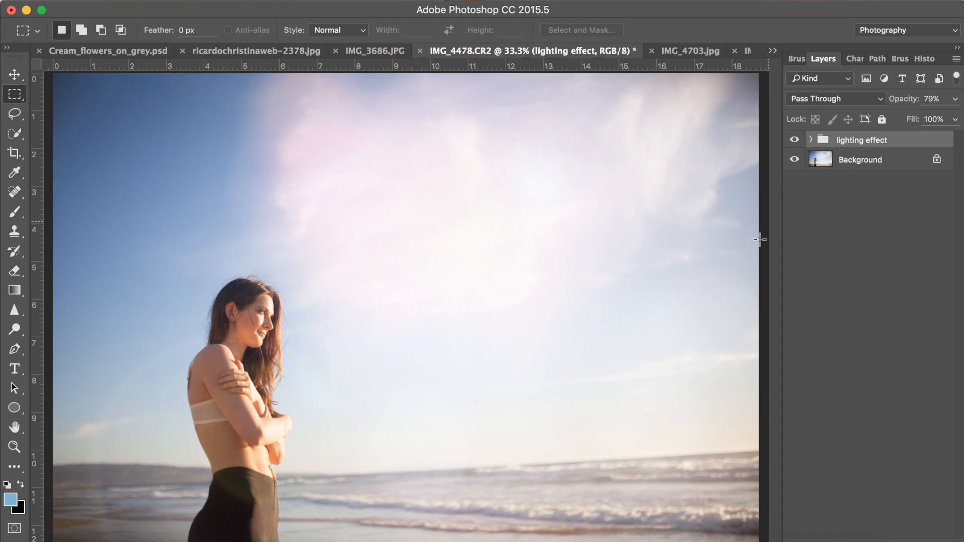